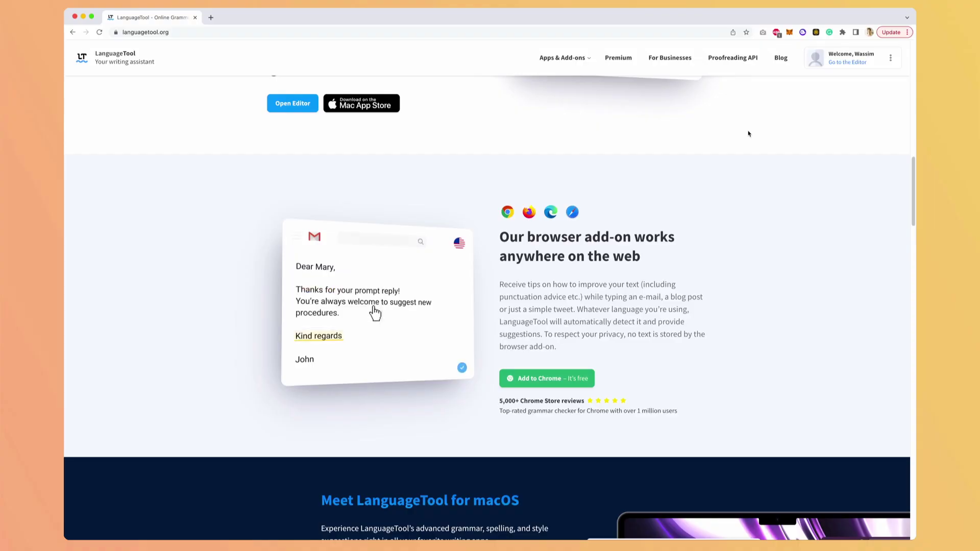
# Step: Add the LanguageTool grammar and spell checker extension to Chrome from the Web Store
pyautogui.scroll(-5, 749, 134)
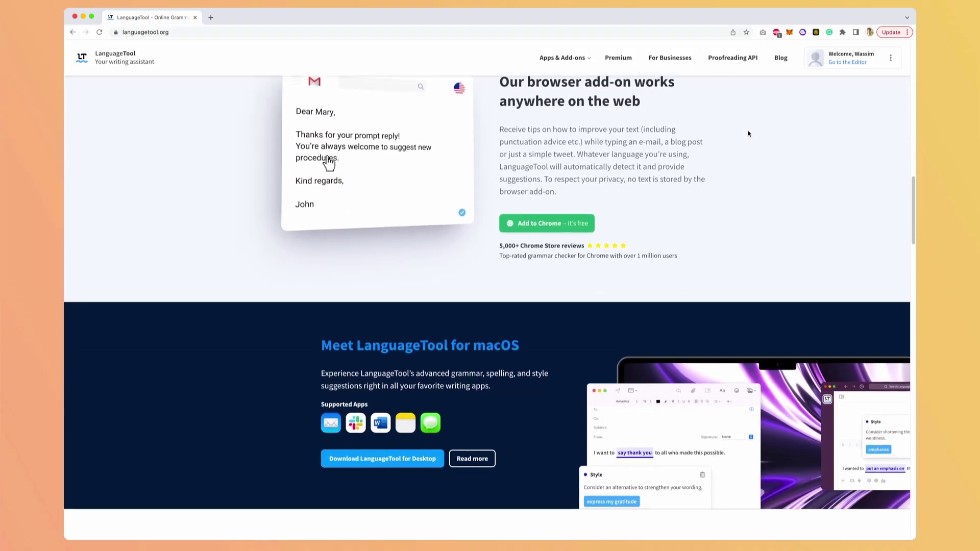
pyautogui.scroll(-1, 749, 133)
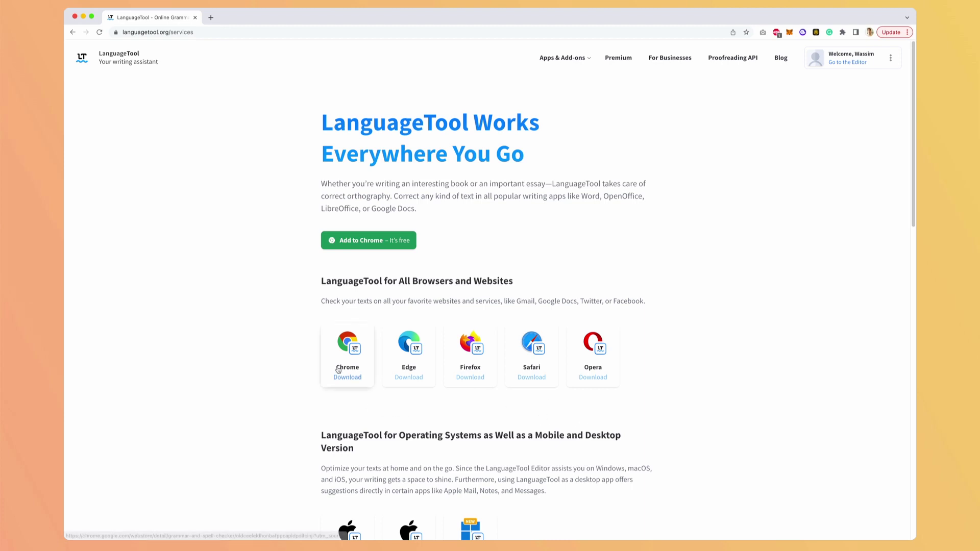
pyautogui.click(356, 246)
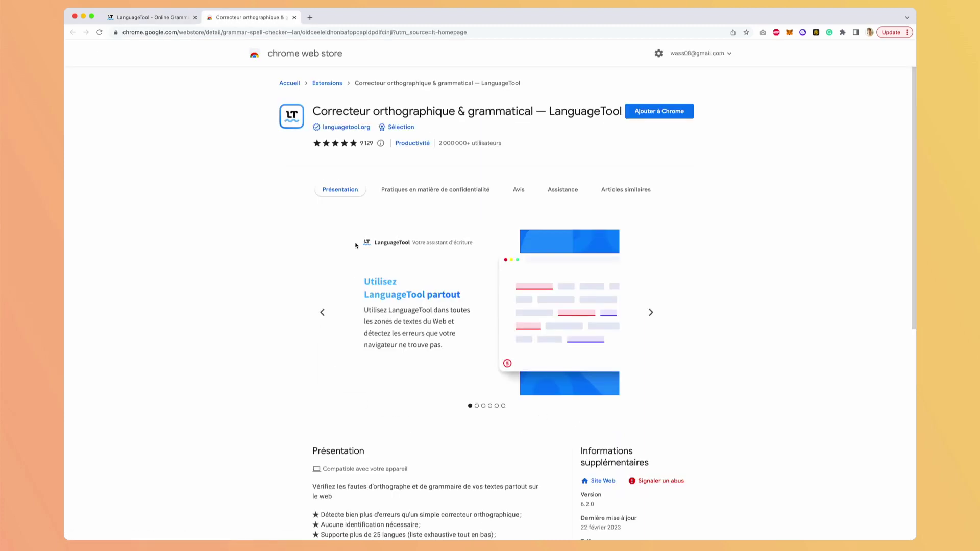
pyautogui.click(646, 113)
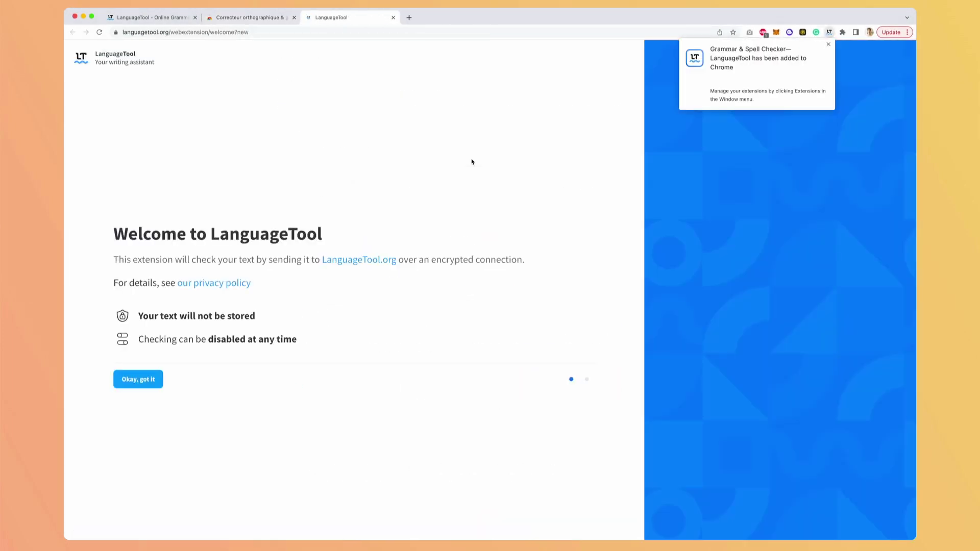
# Step: Acknowledge the privacy notice and finish the welcome steps on the installation page
pyautogui.click(138, 380)
pyautogui.click(134, 374)
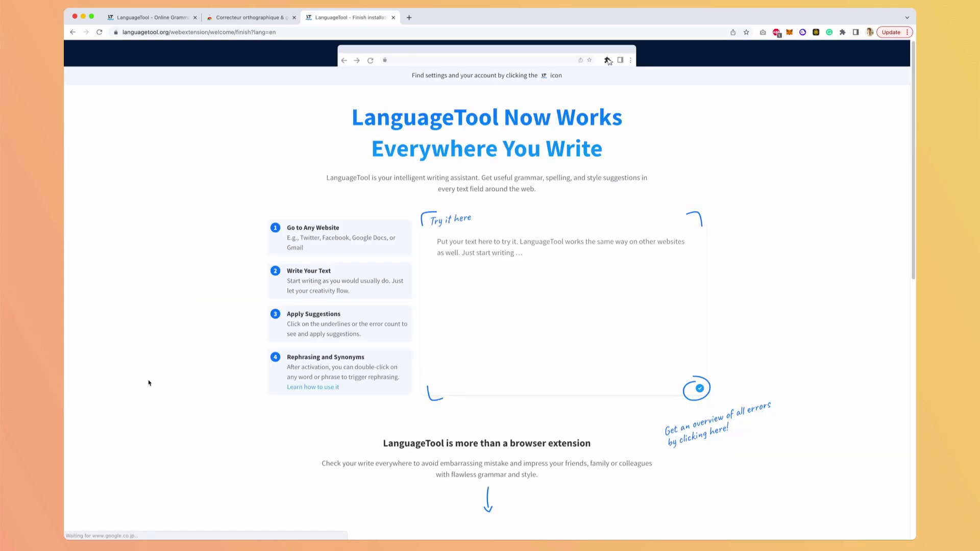
pyautogui.click(445, 246)
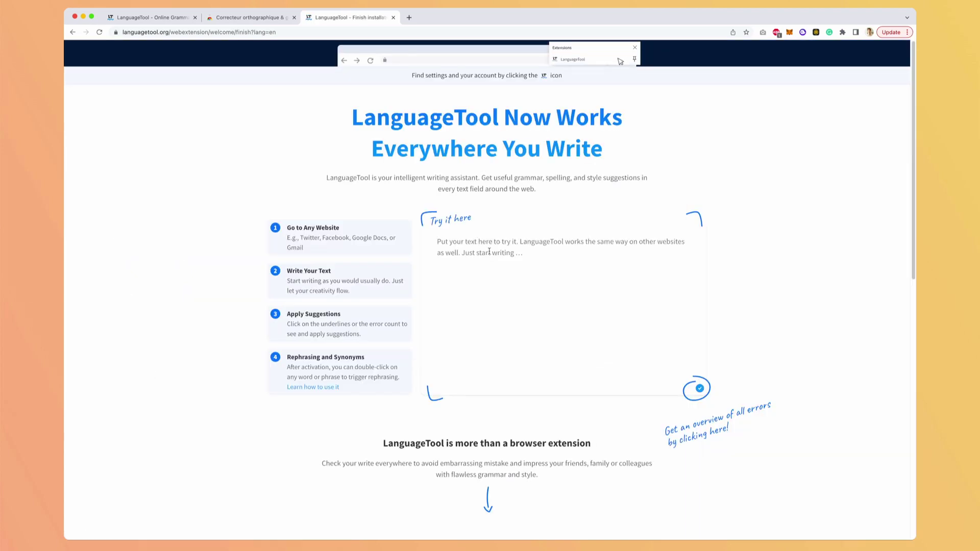
# Step: Enter 'hello how are you' and apply the comma and capitalisation fixes to get 'Hello, how are you'
pyautogui.write('hello how are you')
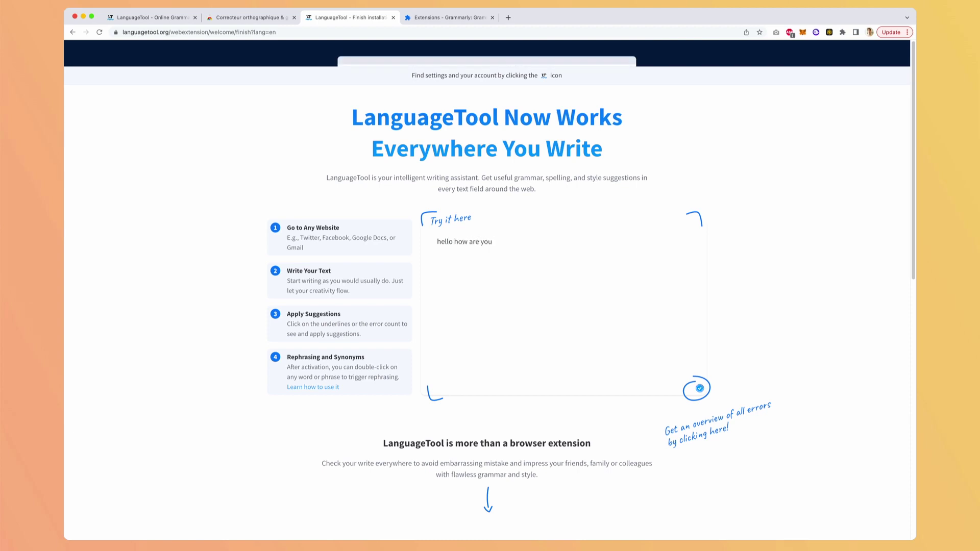
pyautogui.click(444, 243)
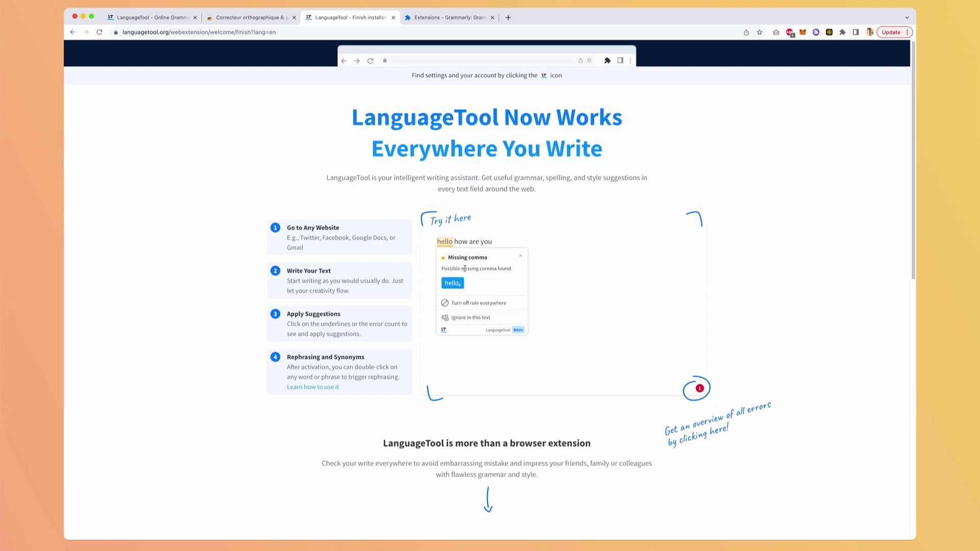
pyautogui.click(453, 283)
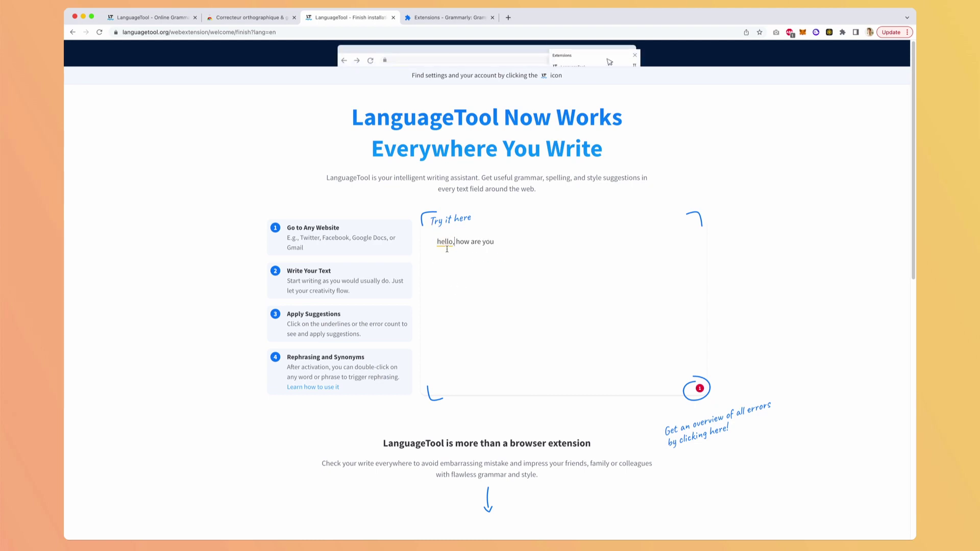
pyautogui.click(444, 243)
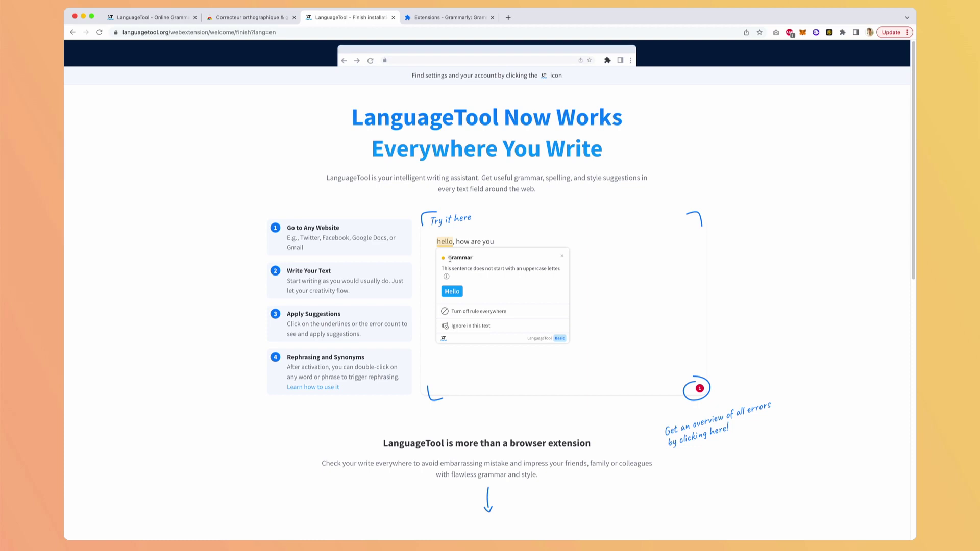
pyautogui.click(445, 293)
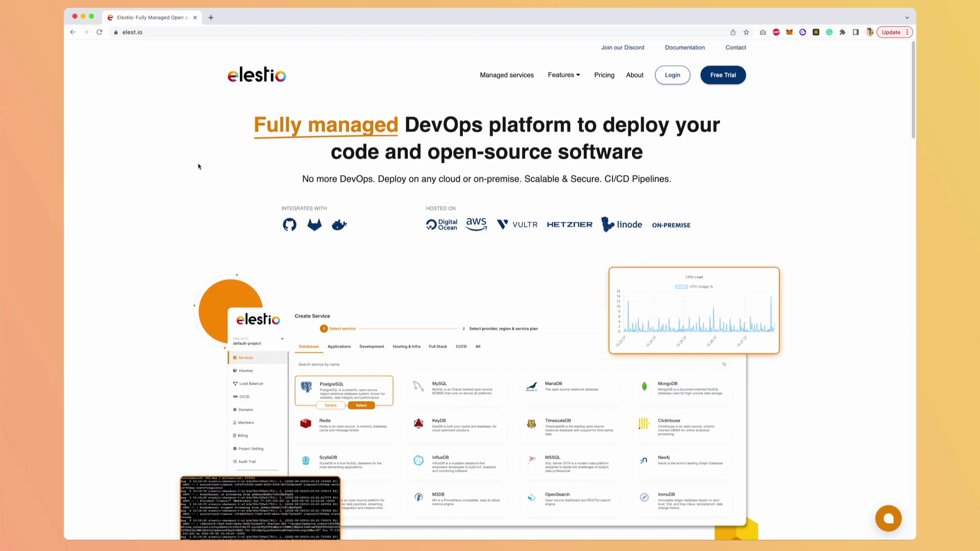
# Step: Log in to Elestio and create a LanguageTool service, found by searching 'langua'
pyautogui.click(674, 83)
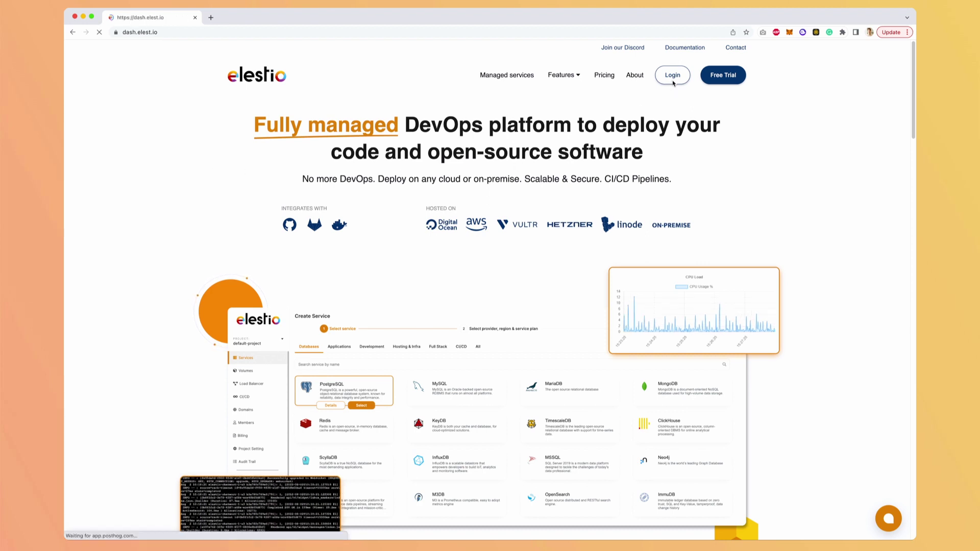
pyautogui.click(506, 228)
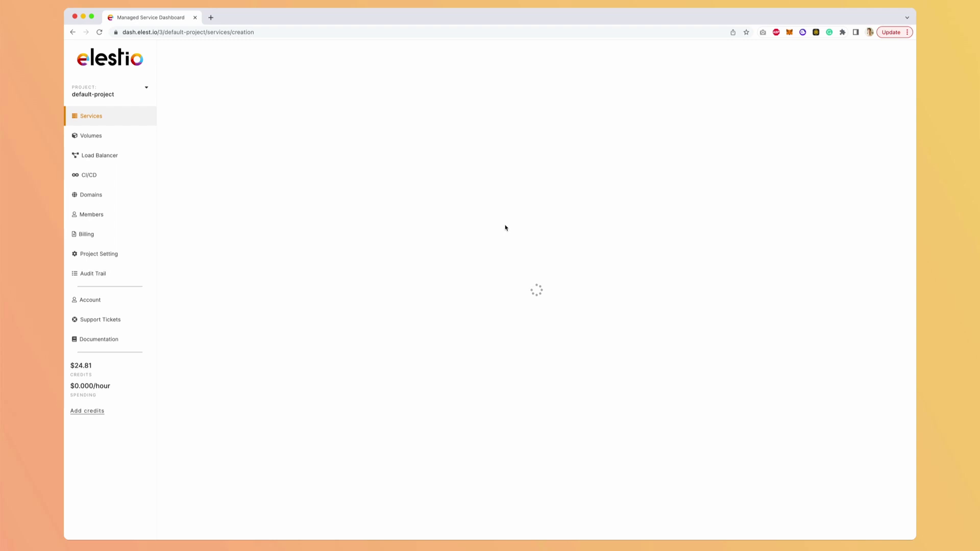
pyautogui.write('language')
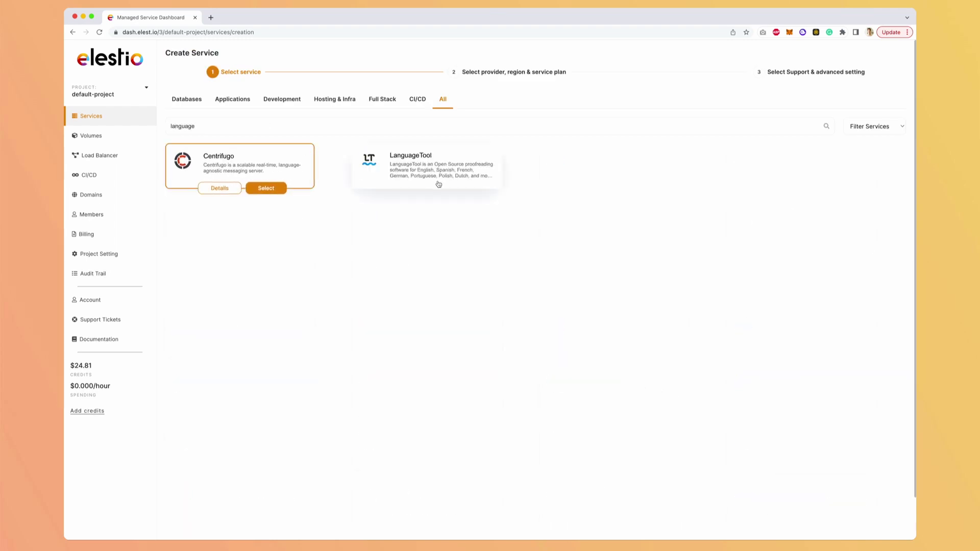
pyautogui.click(438, 184)
pyautogui.click(741, 387)
pyautogui.click(741, 386)
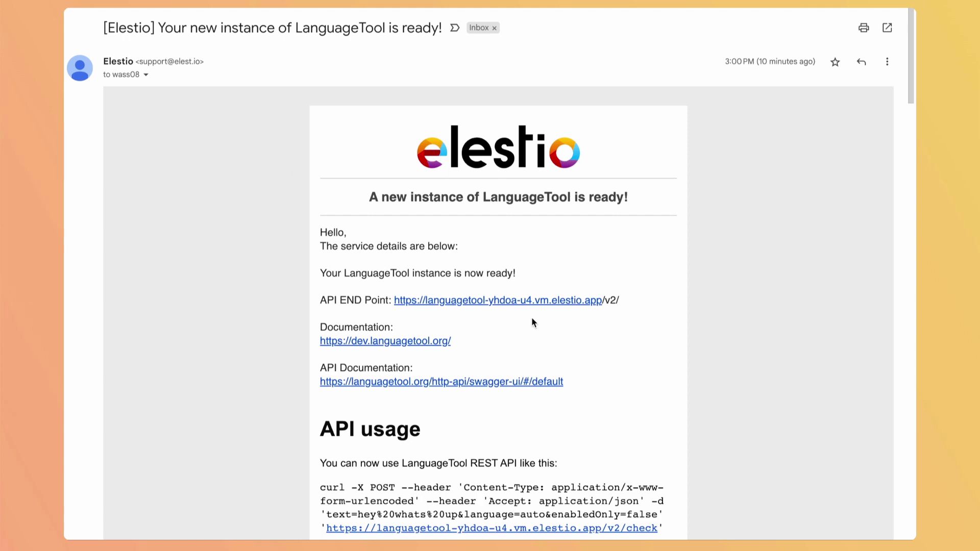
# Step: Scroll the Elestio email down to the API endpoint and Chrome integration steps
pyautogui.scroll(-2, 580, 387)
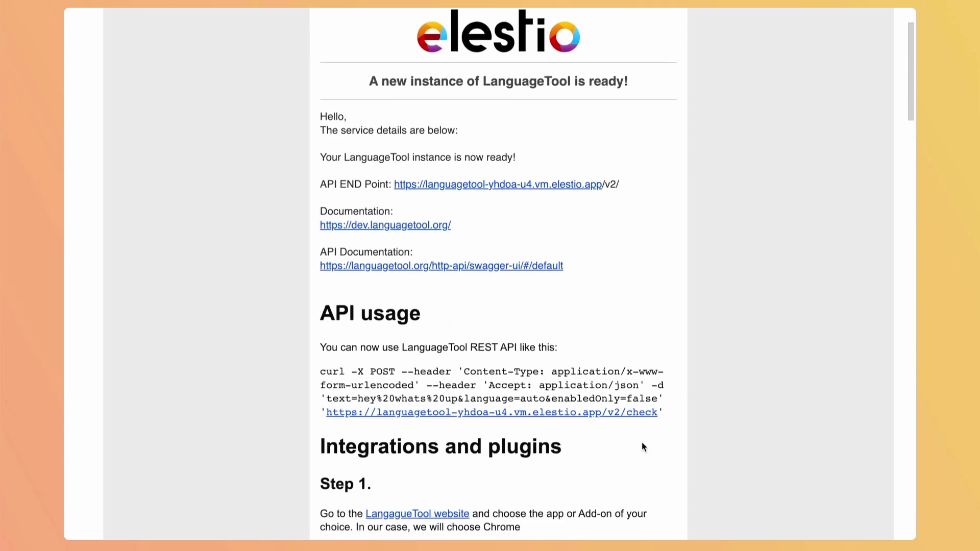
pyautogui.scroll(-10, 640, 450)
pyautogui.scroll(-12, 639, 449)
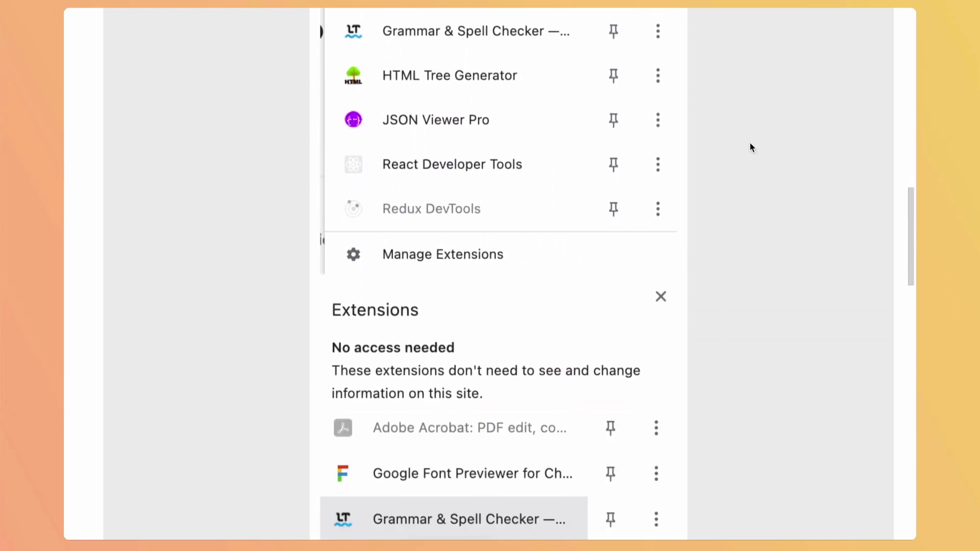
# Step: Open the LanguageTool extension's options and expand its Advanced settings
pyautogui.click(835, 15)
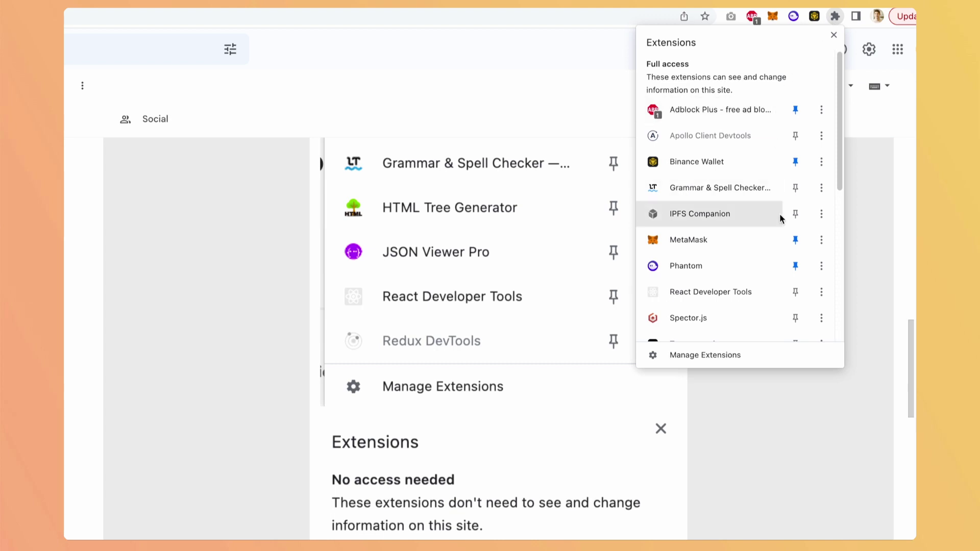
pyautogui.click(821, 187)
pyautogui.click(789, 256)
pyautogui.scroll(-3, 459, 408)
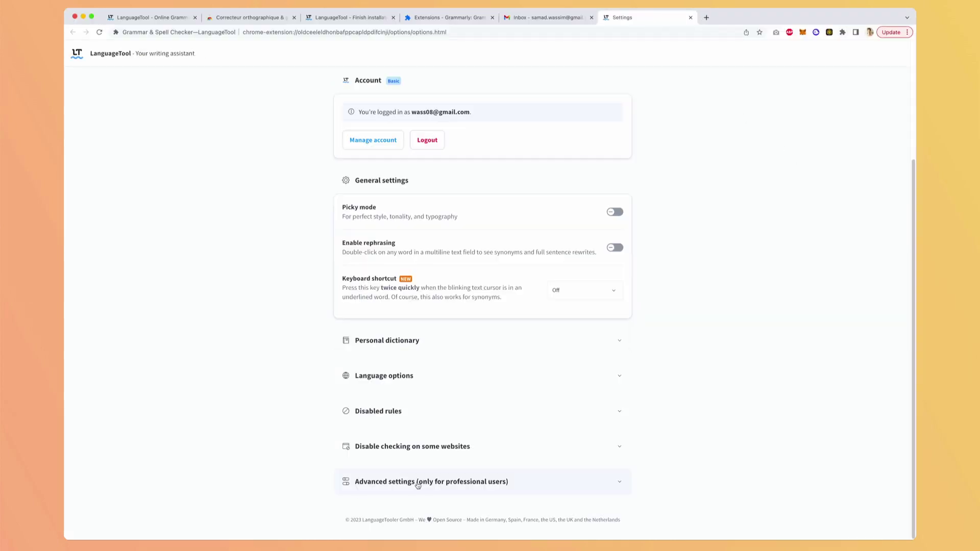
pyautogui.click(423, 480)
pyautogui.scroll(-3, 426, 483)
pyautogui.scroll(-3, 425, 483)
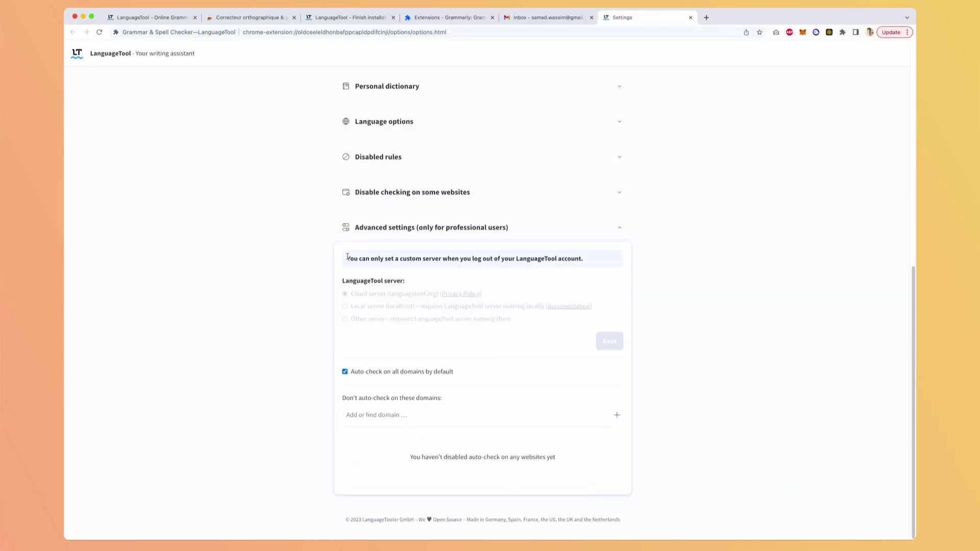
# Step: Choose Other server, enter the Elestio API endpoint URL, and save
pyautogui.moveTo(347, 258); pyautogui.dragTo(587, 260)
pyautogui.click(368, 298)
pyautogui.click(345, 319)
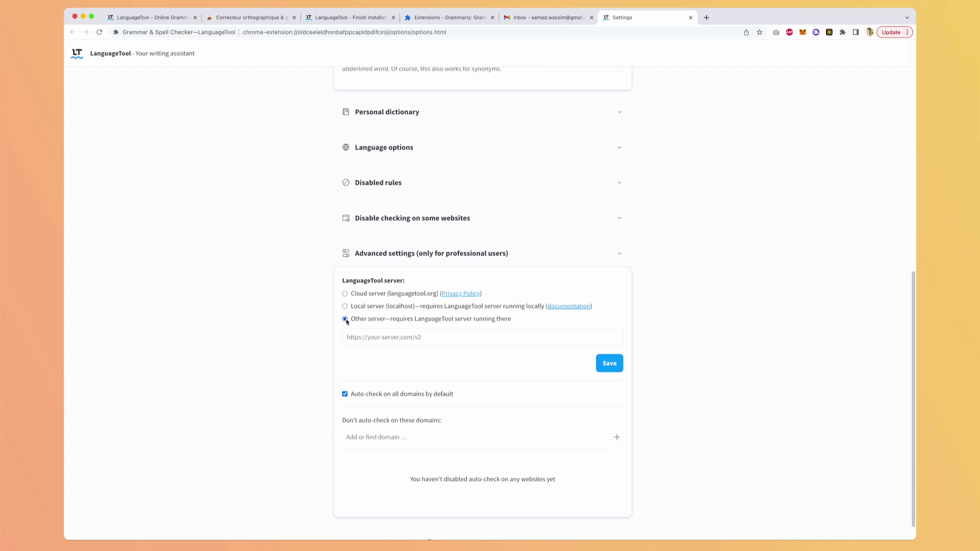
pyautogui.click(449, 338)
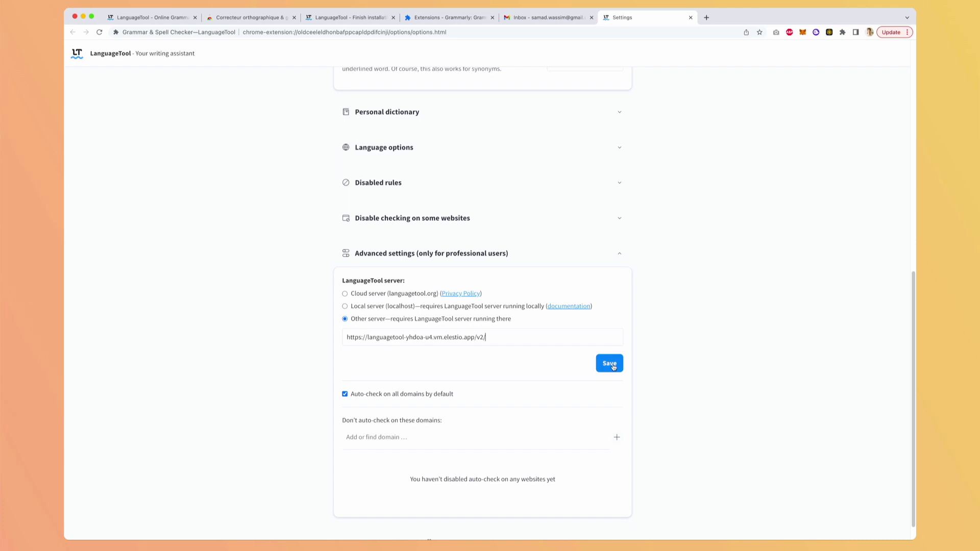
pyautogui.click(611, 364)
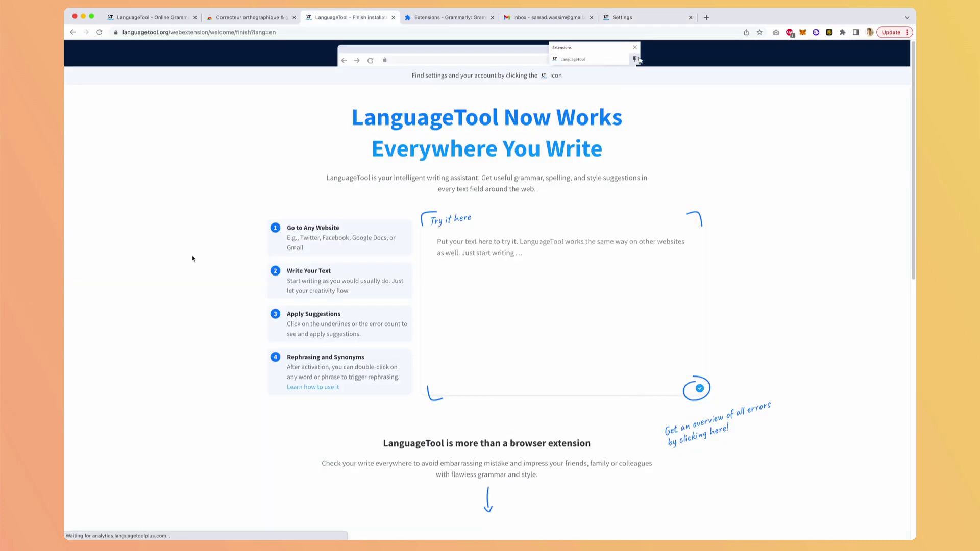
# Step: Enter 'it is time for you to take some rest don't you think' and capitalise 'It'
pyautogui.write('it is time for you to take some re')
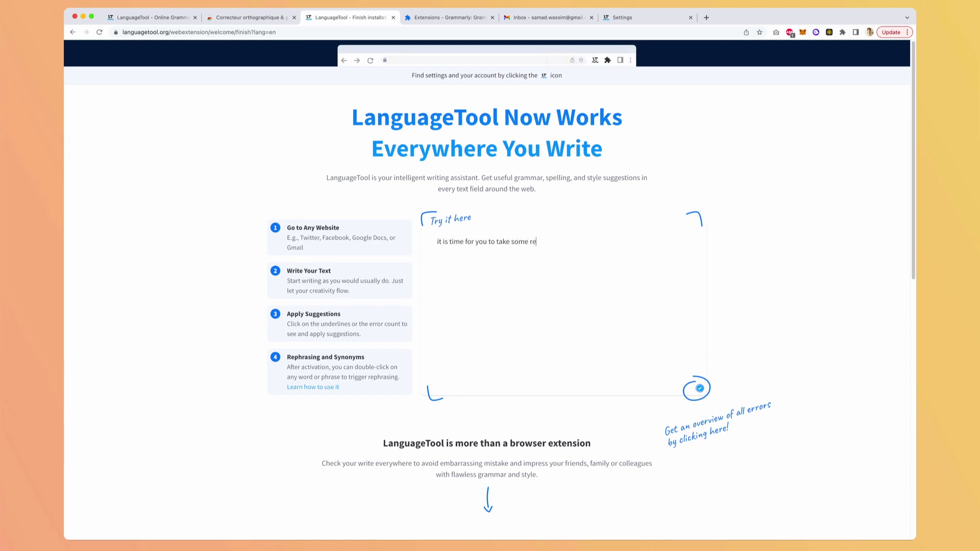
pyautogui.write("st don't you think")
pyautogui.click(439, 242)
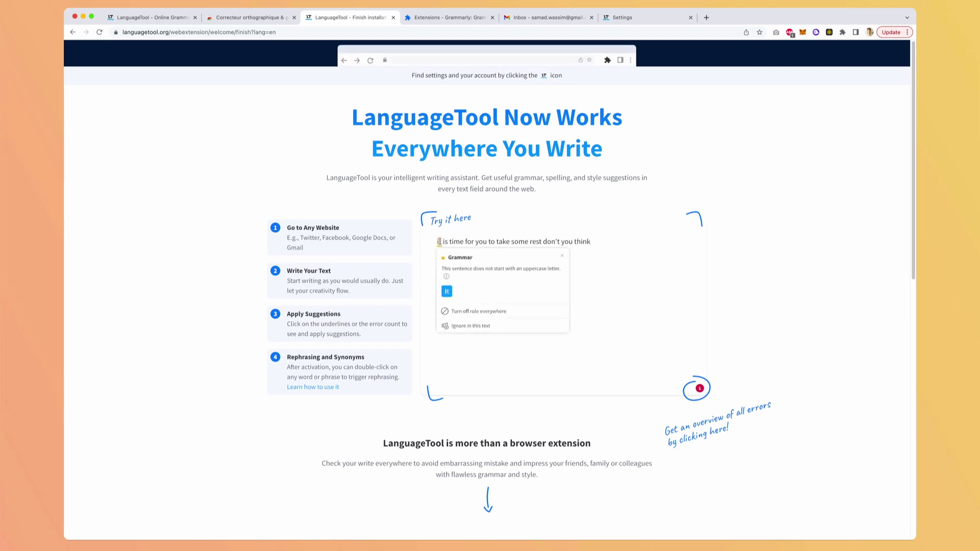
pyautogui.click(446, 291)
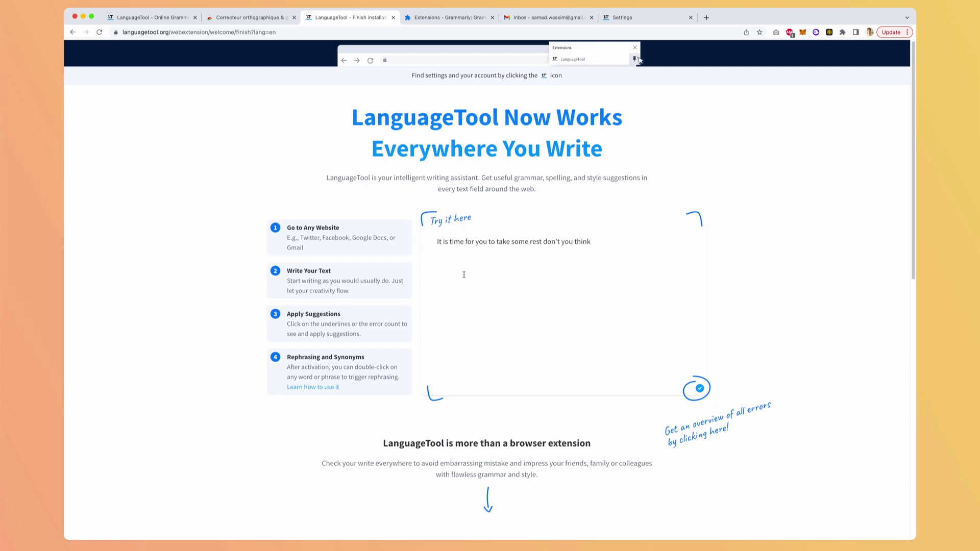
# Step: Close the Gmail tab and save the extension setting back to the cloud LanguageTool server
pyautogui.middleClick(519, 18)
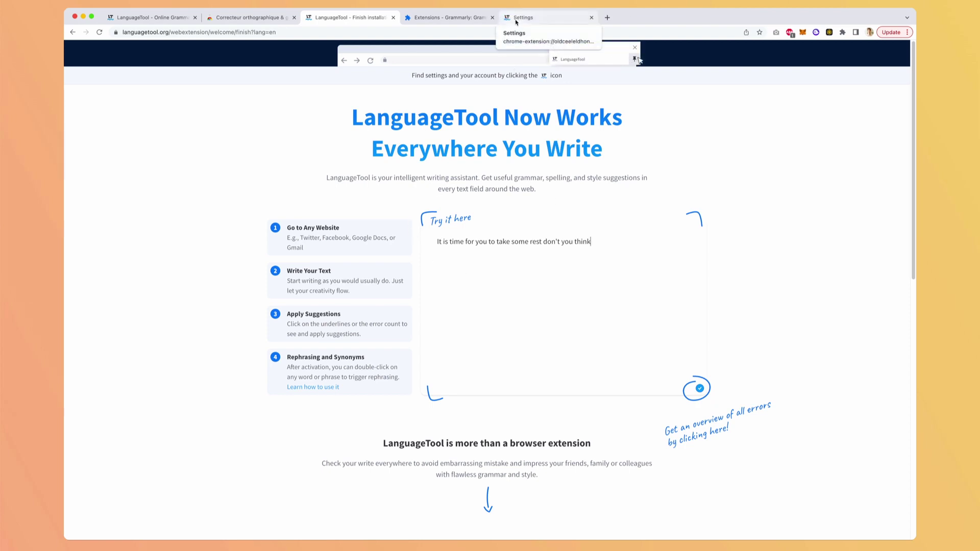
pyautogui.click(517, 19)
pyautogui.click(376, 273)
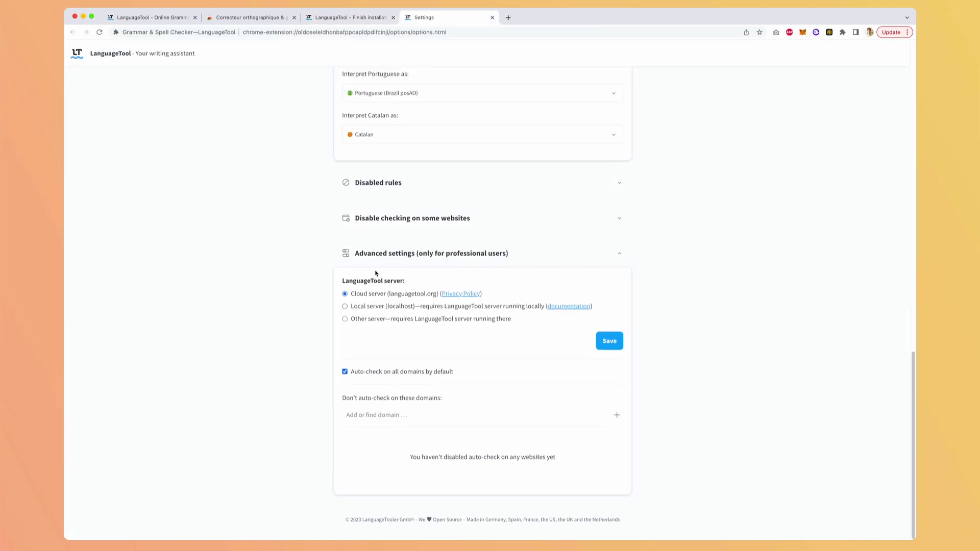
pyautogui.click(598, 342)
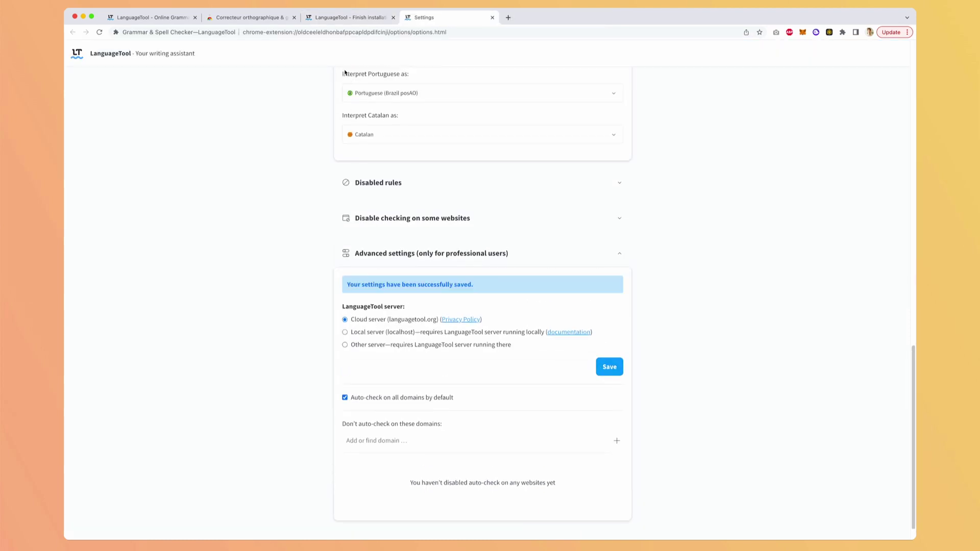
pyautogui.click(333, 18)
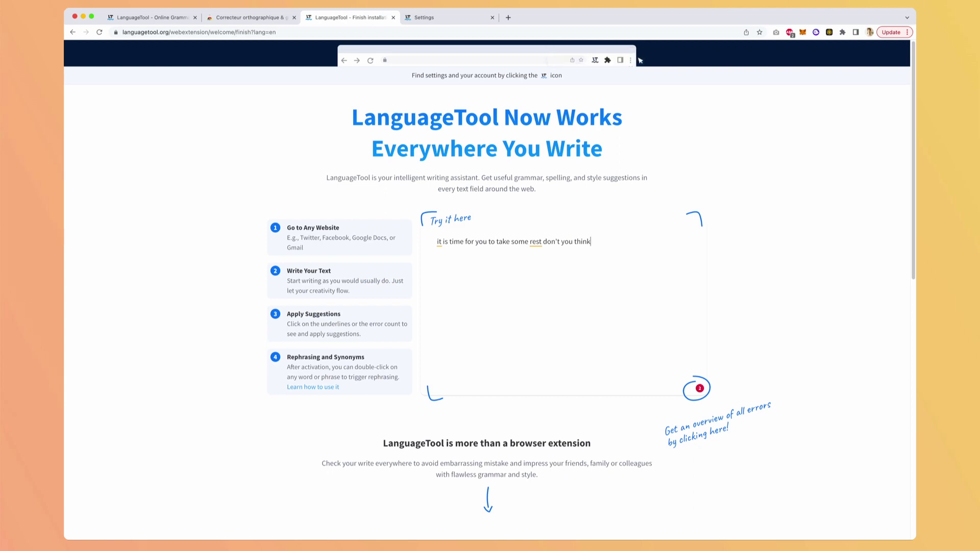
# Step: Capitalise 'It' and insert the missing comma after 'rest' in the sample sentence
pyautogui.click(439, 242)
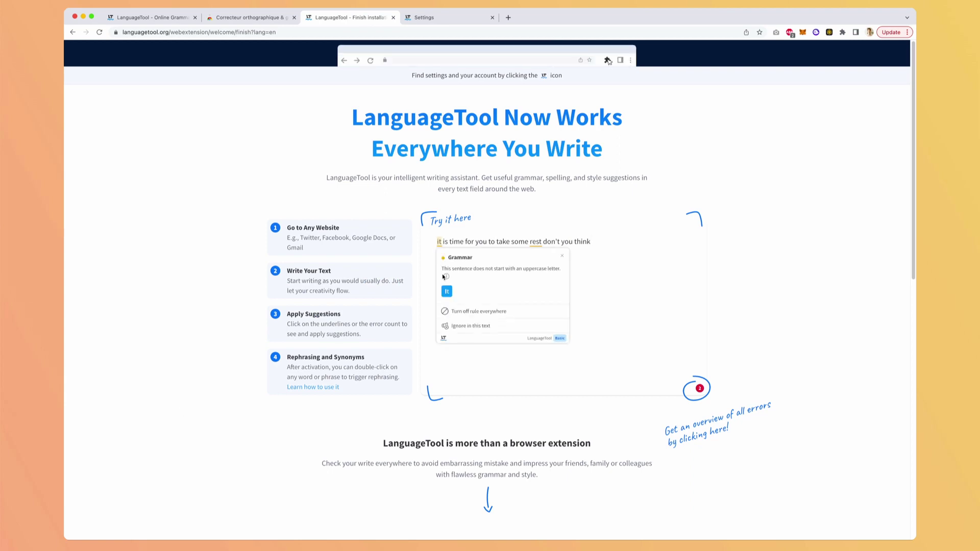
pyautogui.click(448, 292)
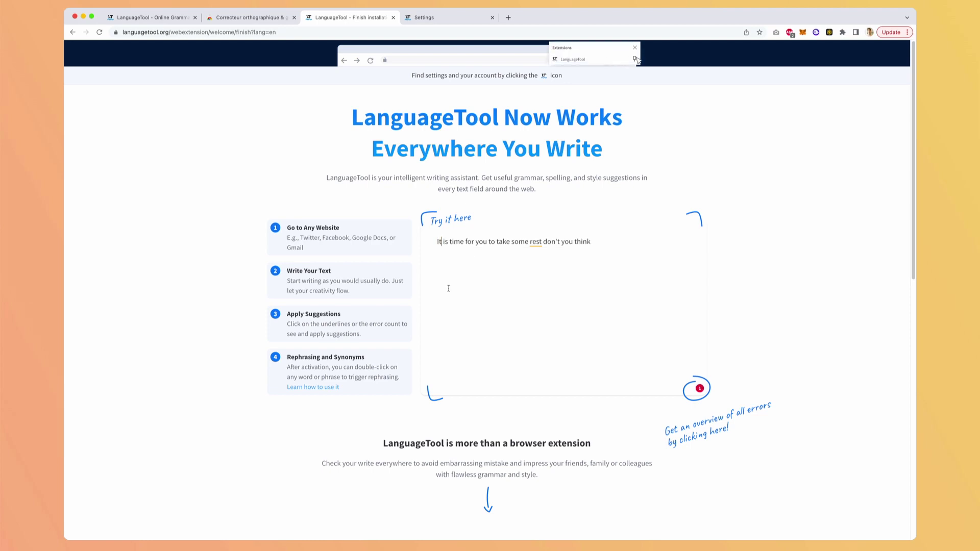
pyautogui.click(534, 243)
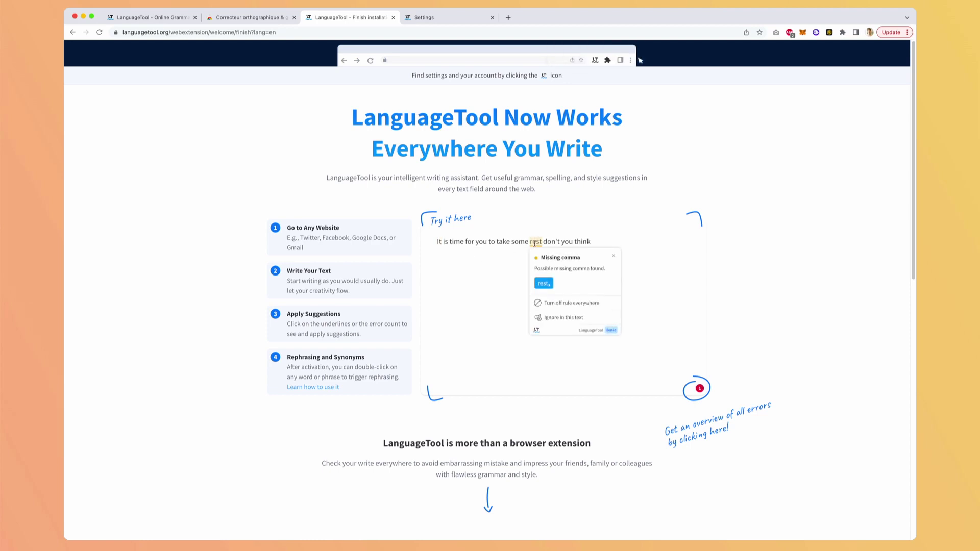
pyautogui.click(544, 284)
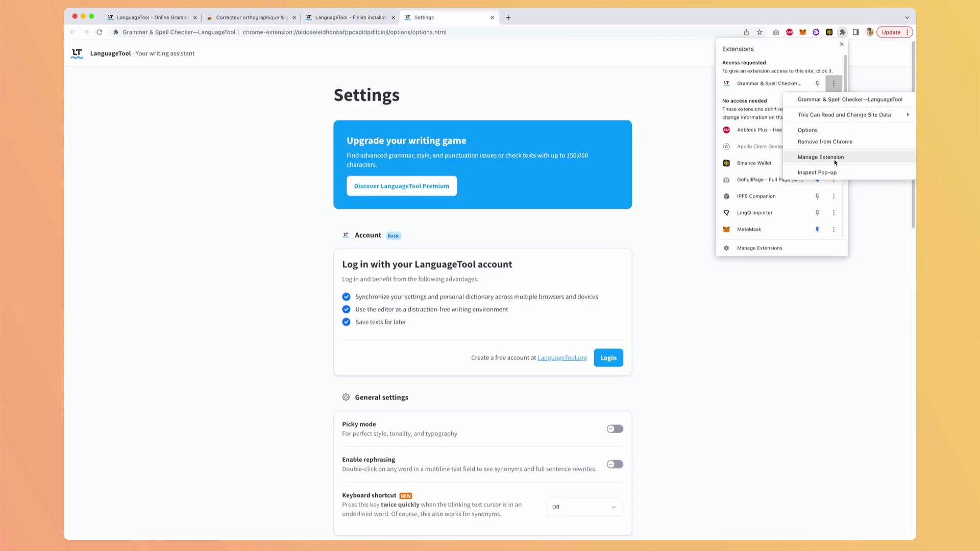
# Step: Turn off the LanguageTool extension and review Grammarly's Correctness suggestion for the sample sentence
pyautogui.click(835, 159)
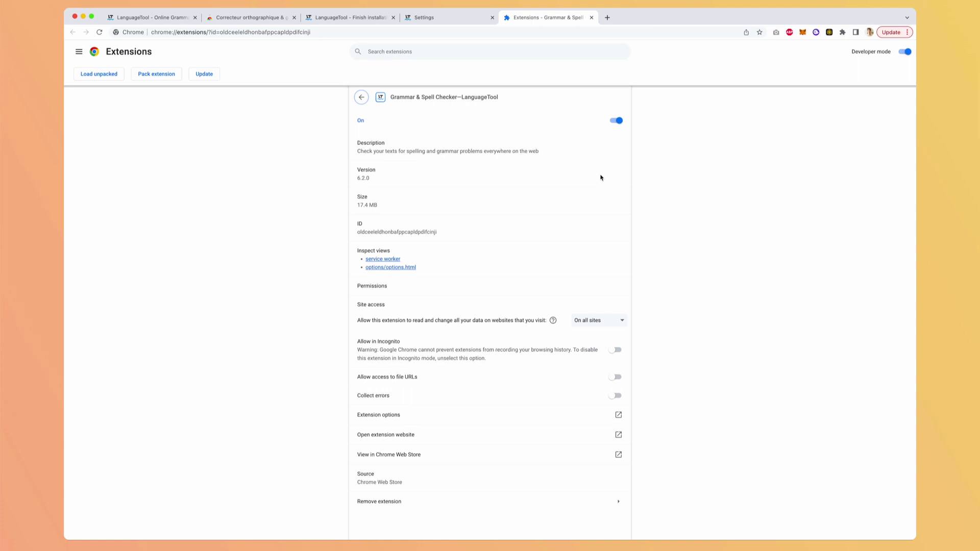
pyautogui.click(617, 121)
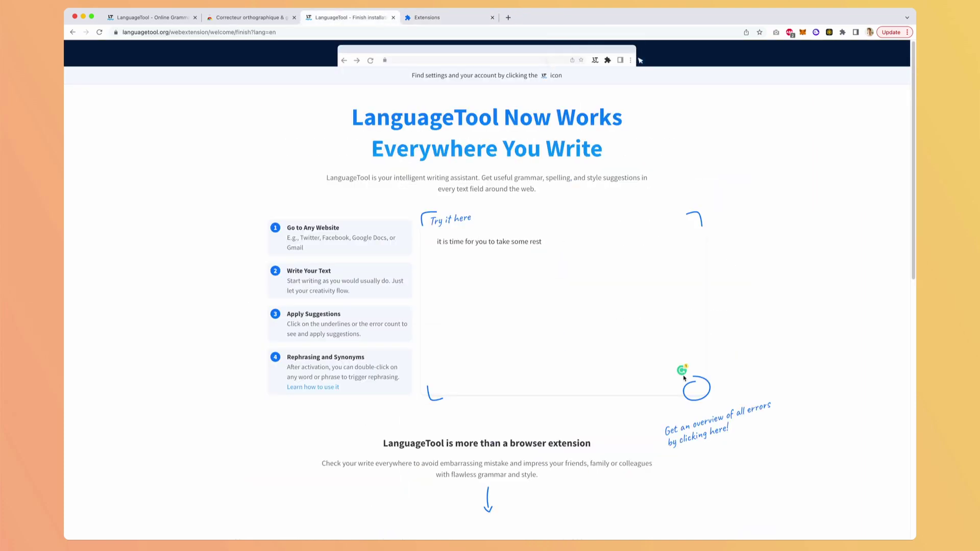
pyautogui.click(682, 371)
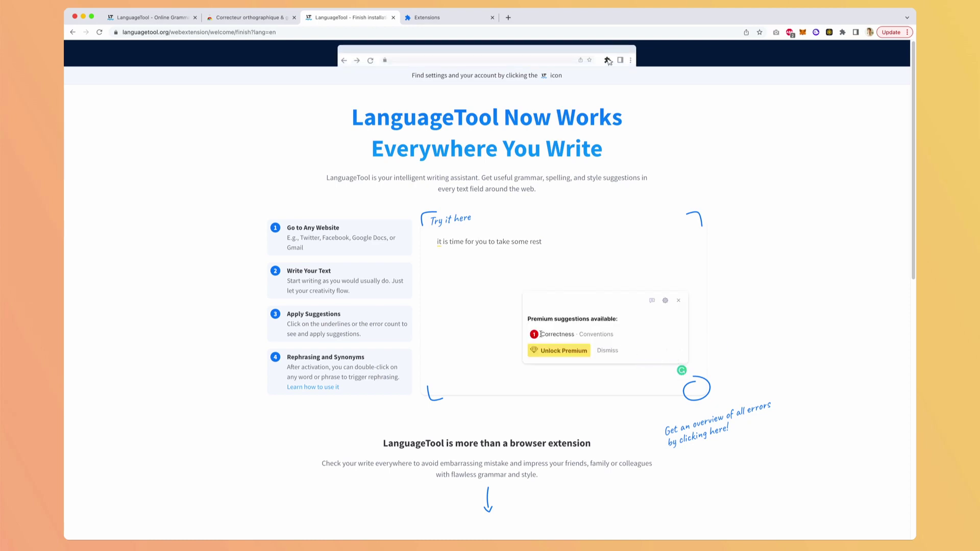
pyautogui.moveTo(542, 334); pyautogui.dragTo(615, 335)
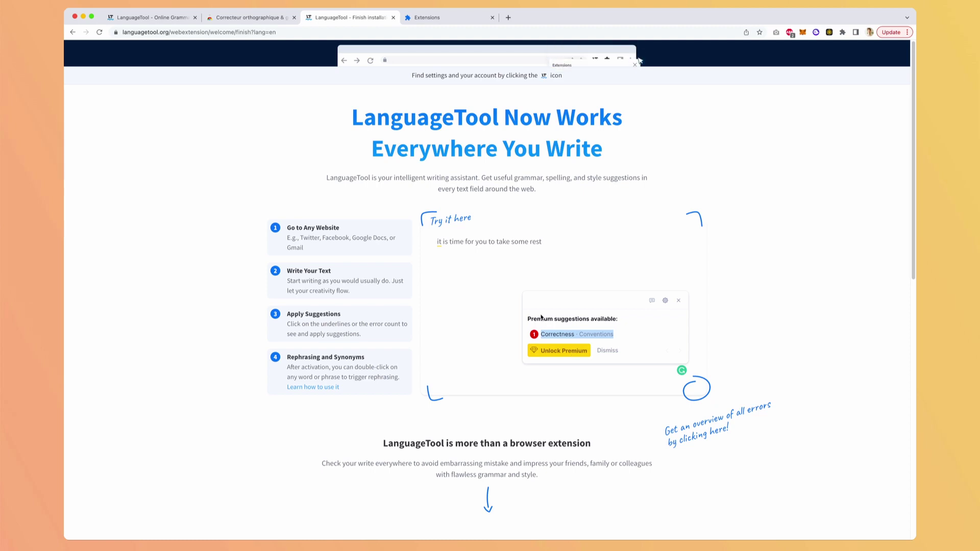
pyautogui.click(439, 242)
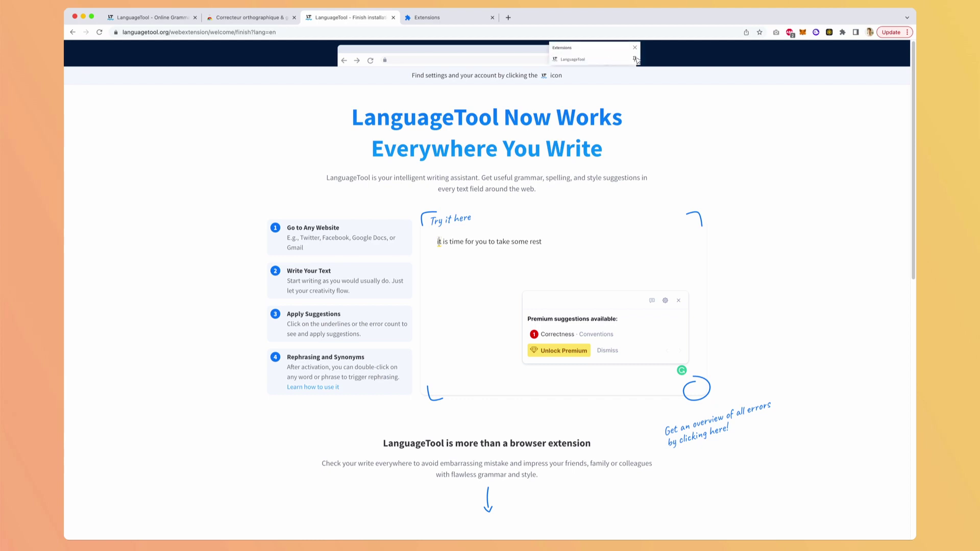
# Step: Set the server to Other server with the autocompleted elestio URL and save
pyautogui.hotkey('ctrl', 'Tab')
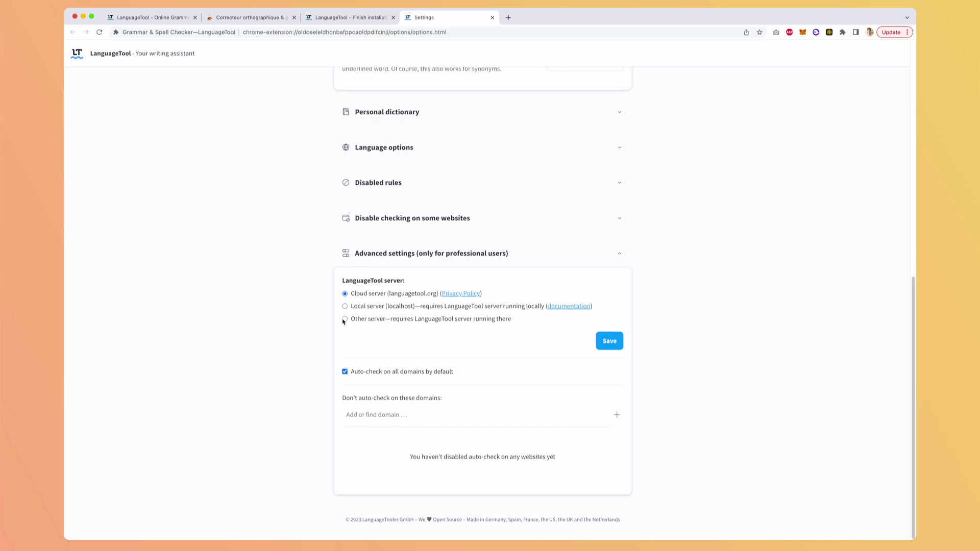
pyautogui.click(345, 319)
pyautogui.click(422, 338)
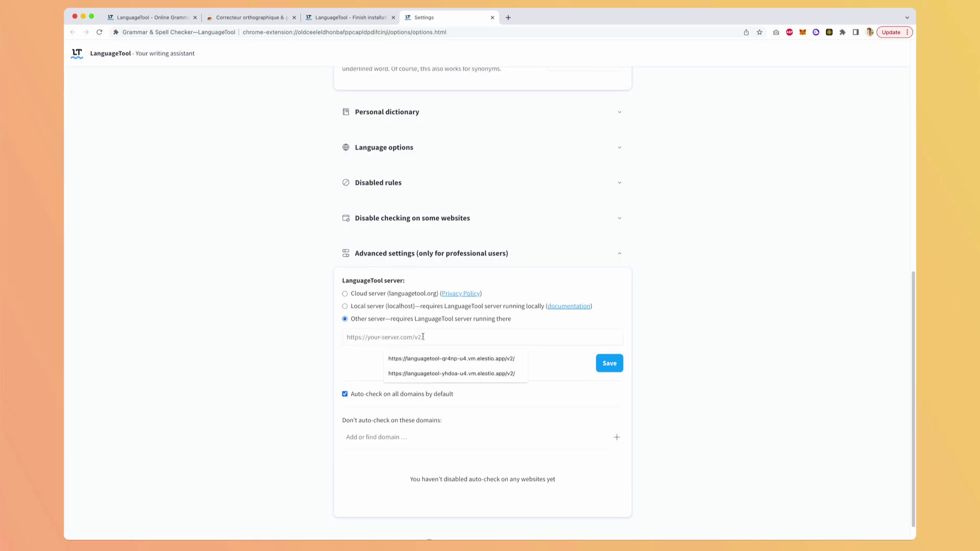
pyautogui.click(452, 373)
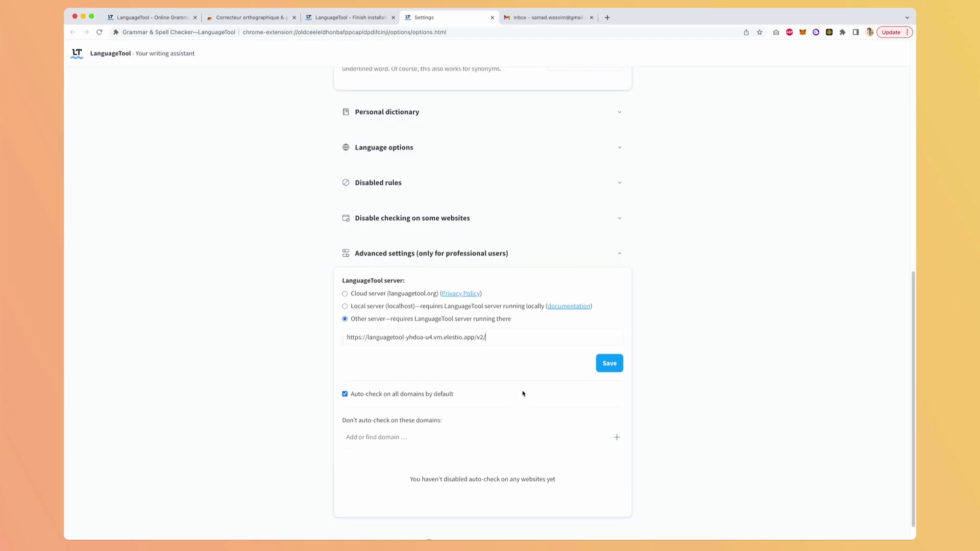
pyautogui.click(610, 363)
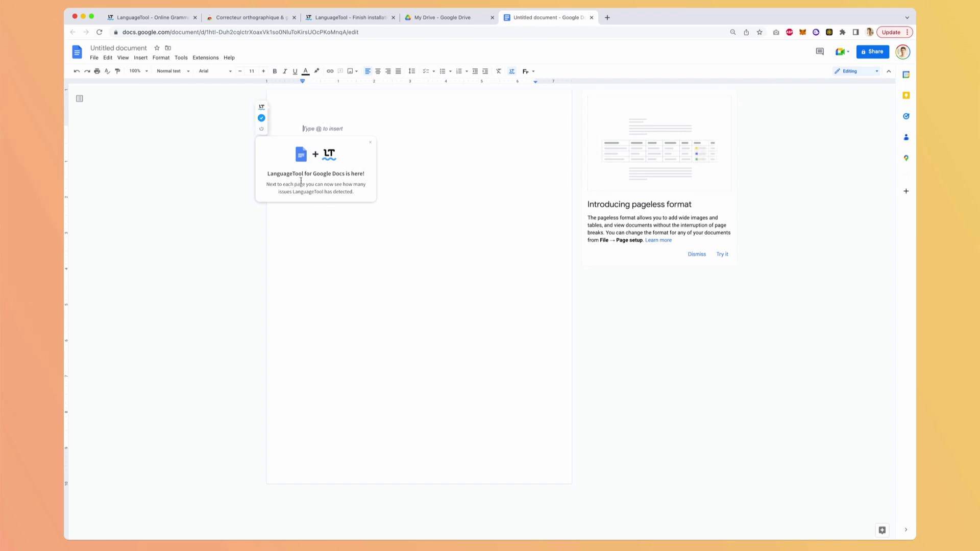
# Step: Paste the test sentence, set the language to English, and accept the Let's and together fixes
pyautogui.write('Lets have a good time togezer')
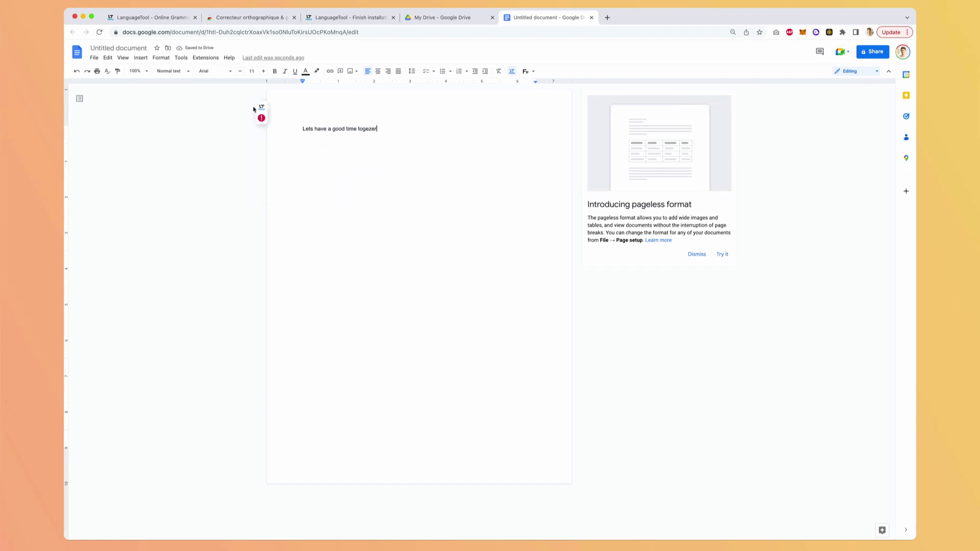
pyautogui.click(260, 119)
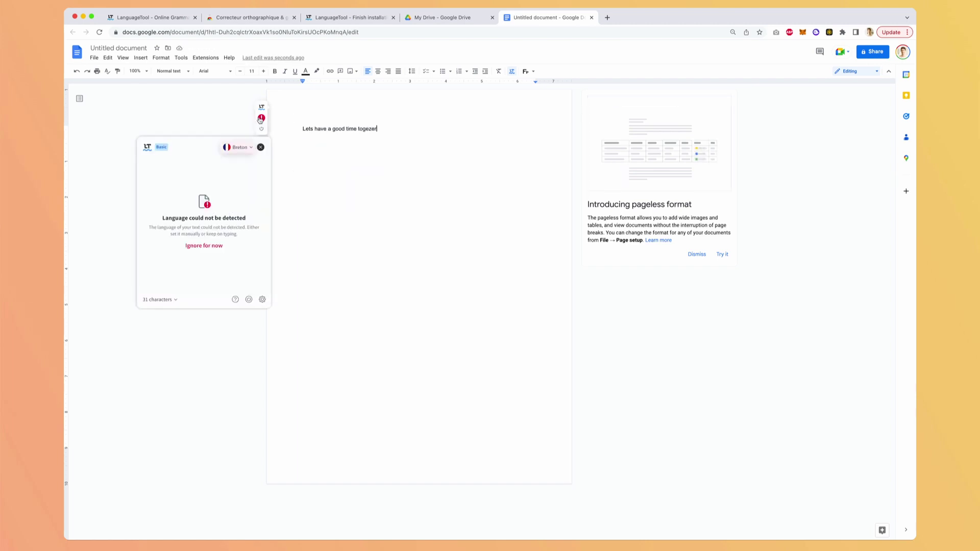
pyautogui.click(235, 147)
pyautogui.click(264, 99)
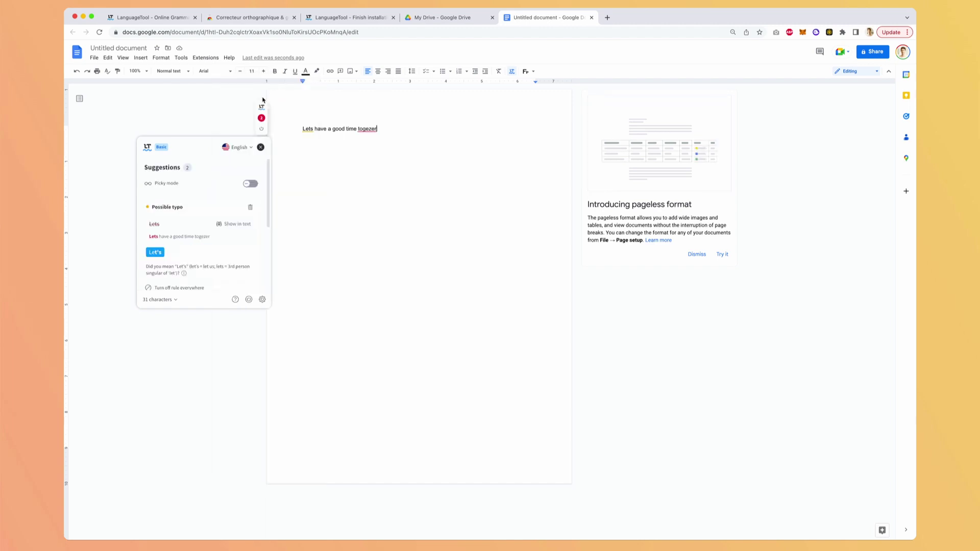
pyautogui.click(155, 252)
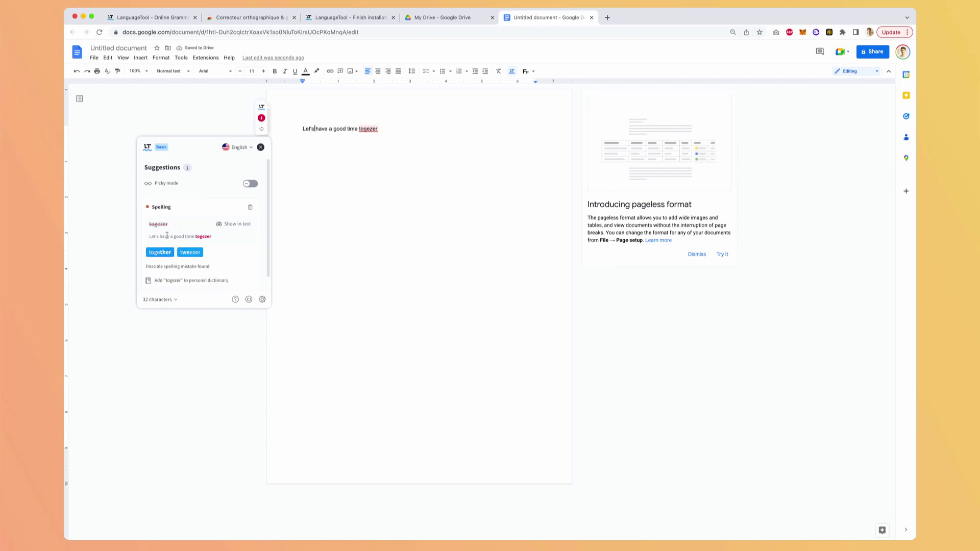
pyautogui.scroll(-1, 164, 230)
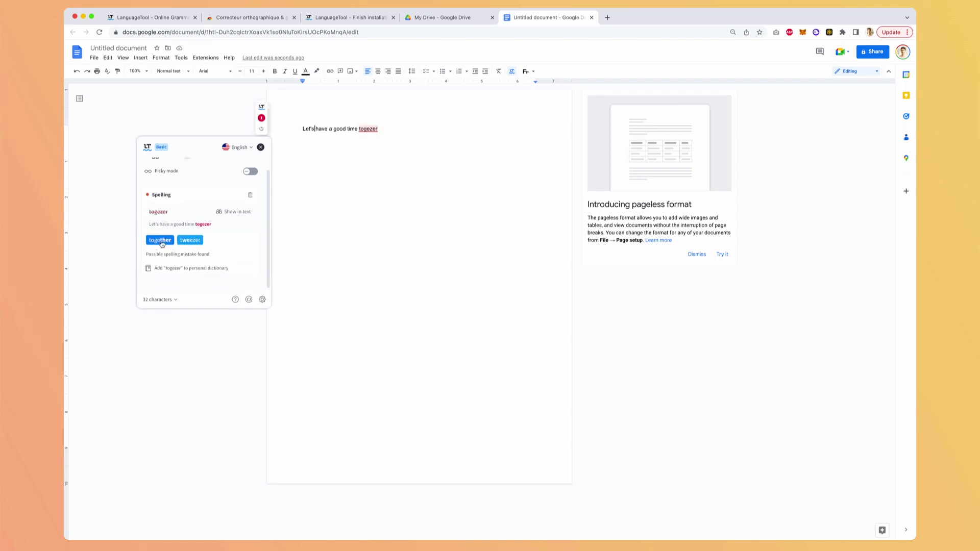
pyautogui.click(160, 241)
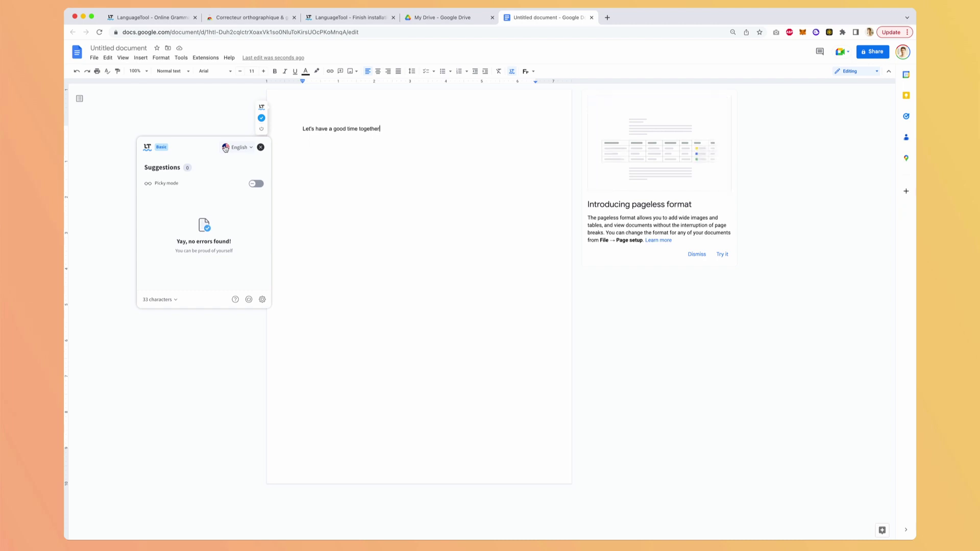
# Step: Turn on Picky mode from the LanguageTool toolbar popup
pyautogui.click(829, 32)
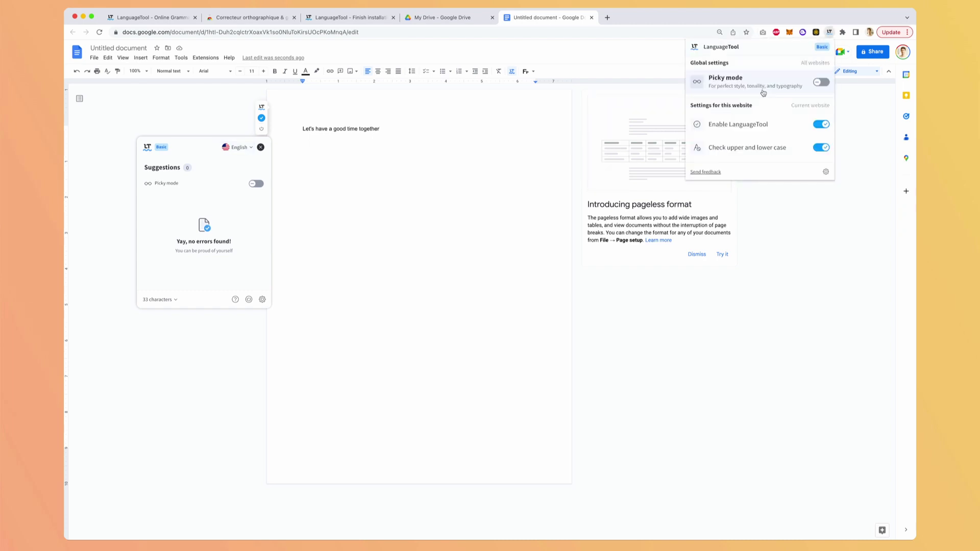
pyautogui.click(821, 82)
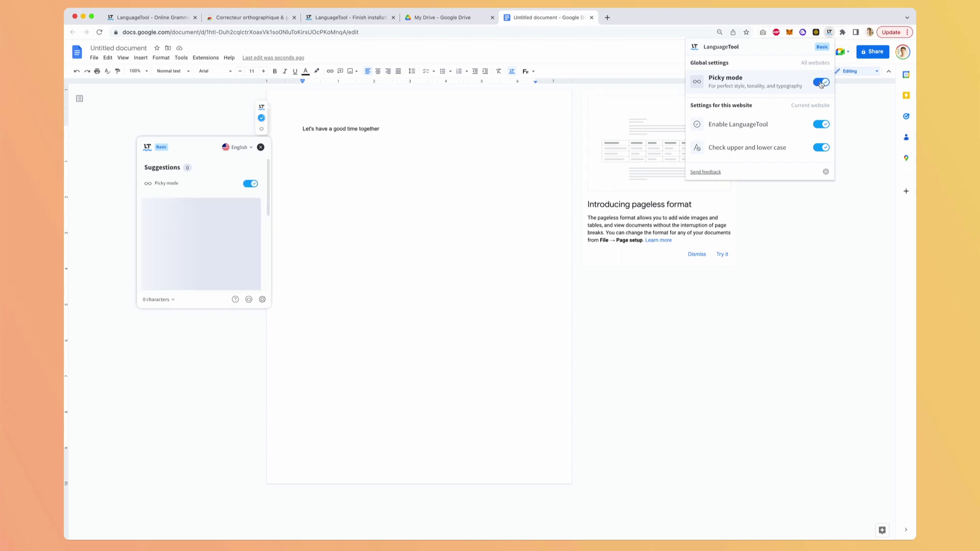
pyautogui.click(409, 135)
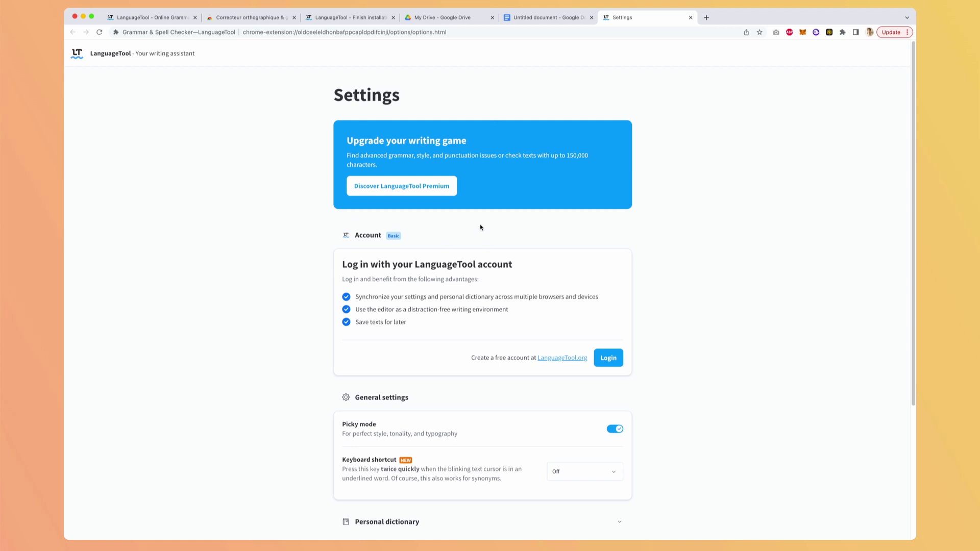
pyautogui.scroll(-1, 283, 174)
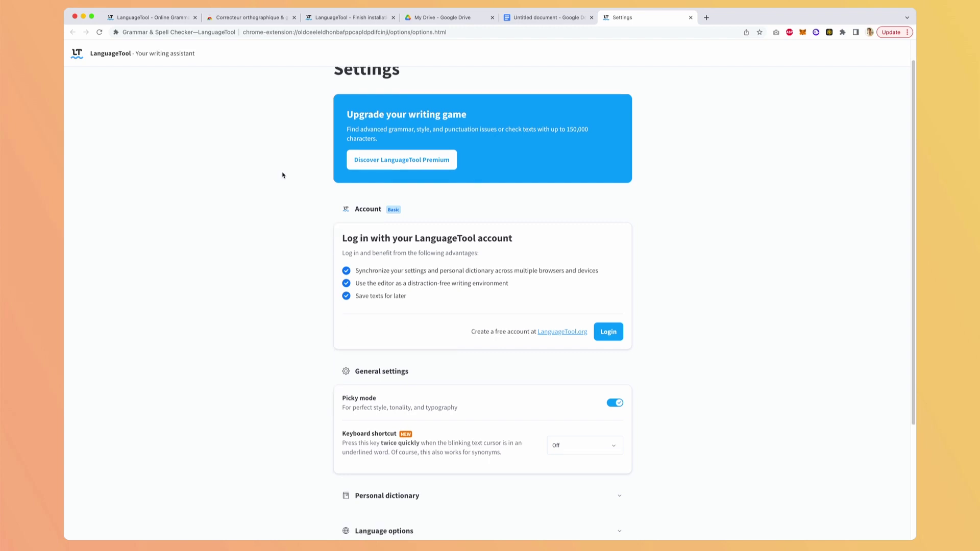
pyautogui.scroll(1, 283, 174)
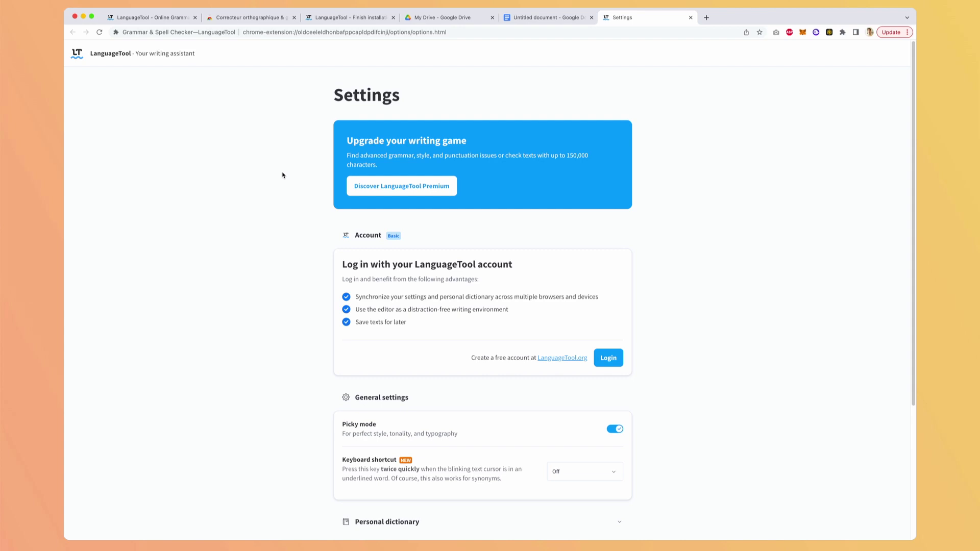
pyautogui.scroll(-3, 526, 217)
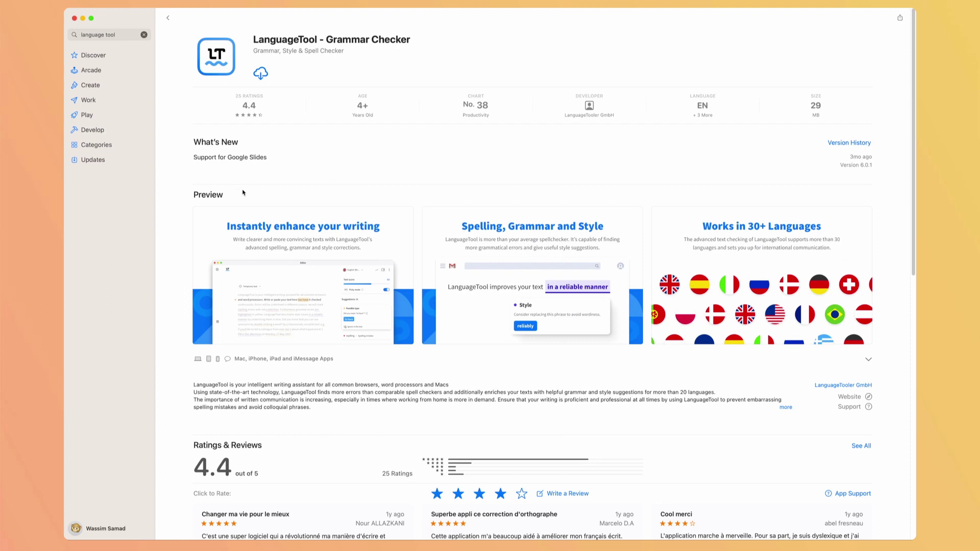
pyautogui.scroll(-8, 243, 192)
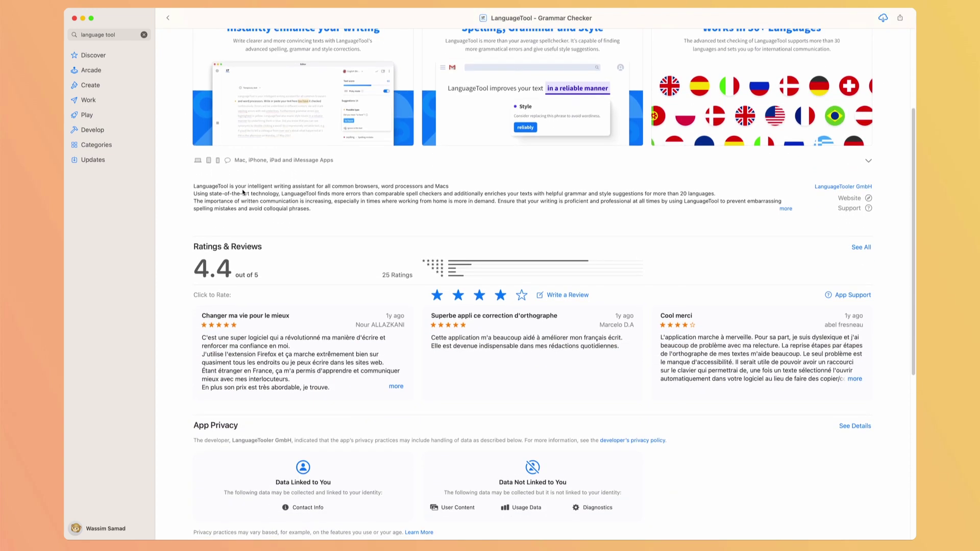
pyautogui.scroll(8, 243, 192)
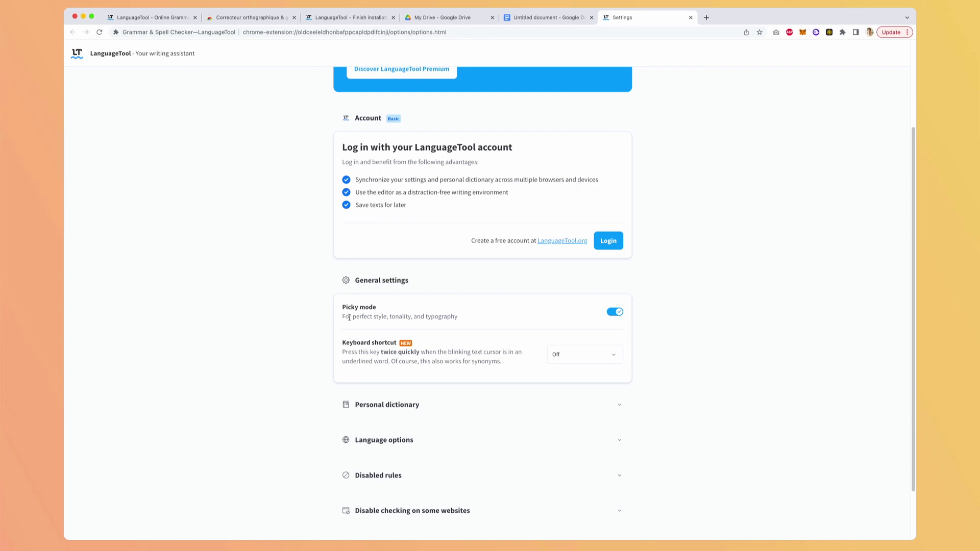
# Step: Toggle Picky mode off and back on, leaving it enabled
pyautogui.moveTo(349, 317); pyautogui.dragTo(409, 320)
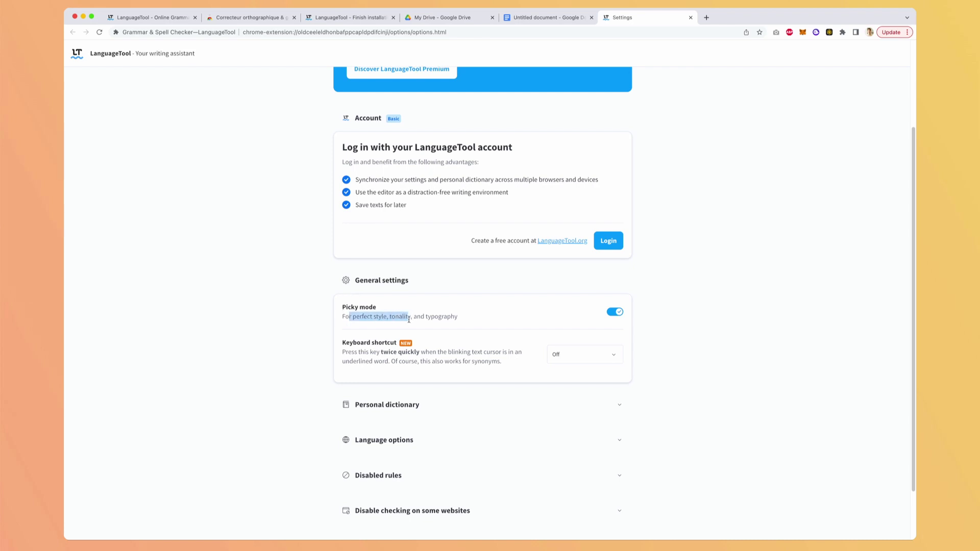
pyautogui.click(613, 313)
pyautogui.click(612, 313)
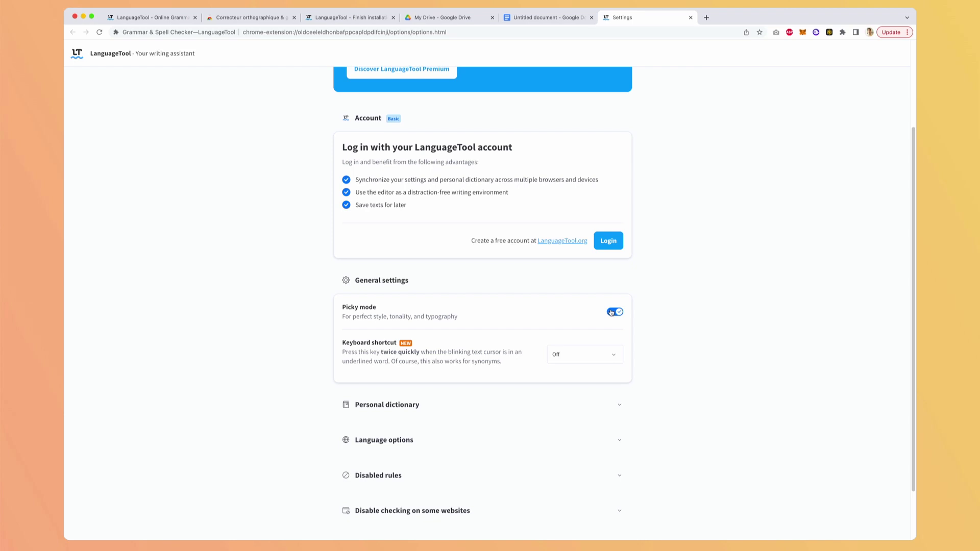
# Step: Leave the keyboard shortcut set to Off and expand the Personal dictionary section
pyautogui.scroll(-3, 337, 291)
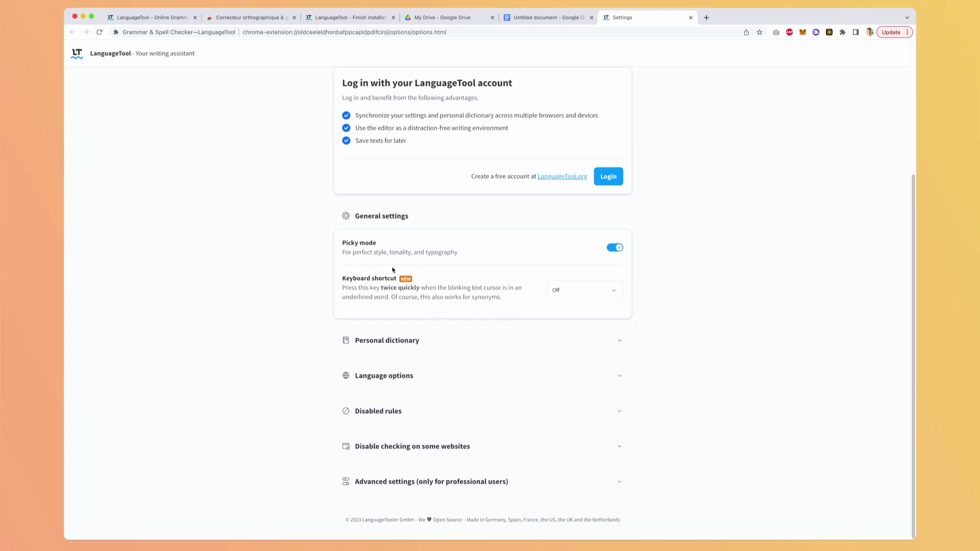
pyautogui.click(582, 290)
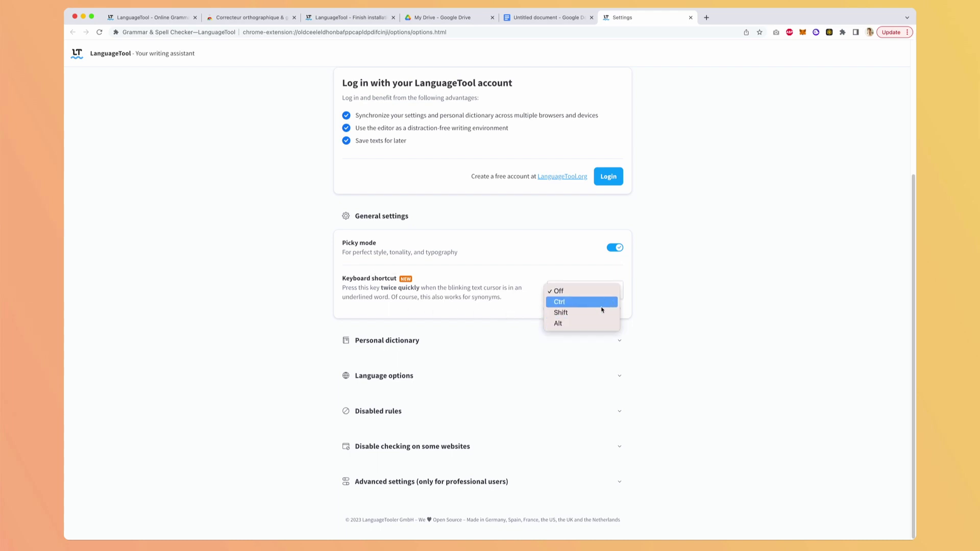
pyautogui.click(592, 340)
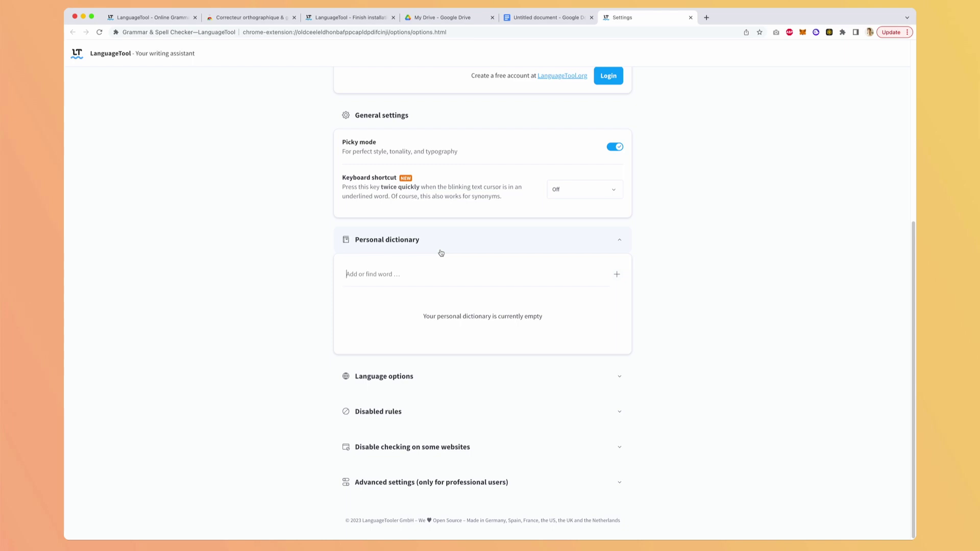
# Step: Add the word 'elestio' to the personal dictionary
pyautogui.write('elestio')
pyautogui.press('Return')
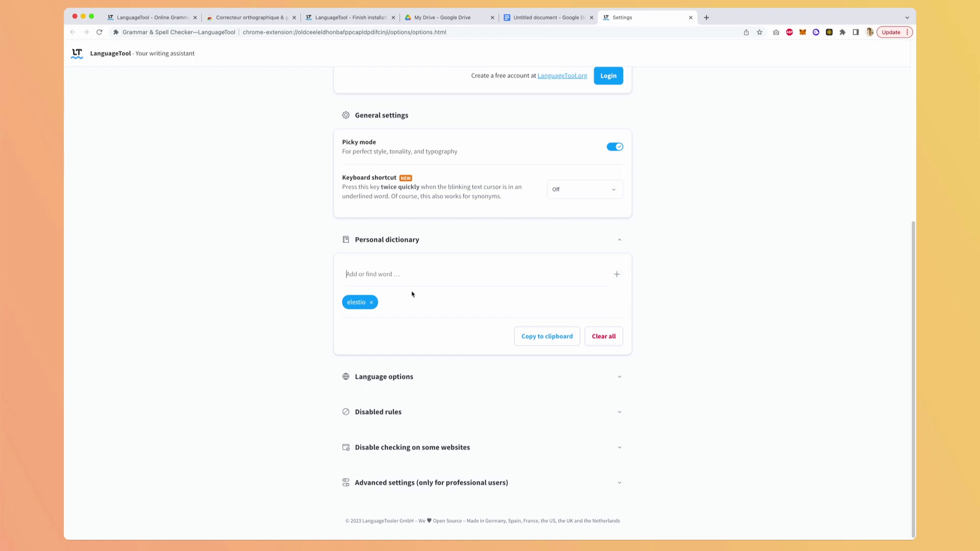
pyautogui.scroll(-1, 412, 294)
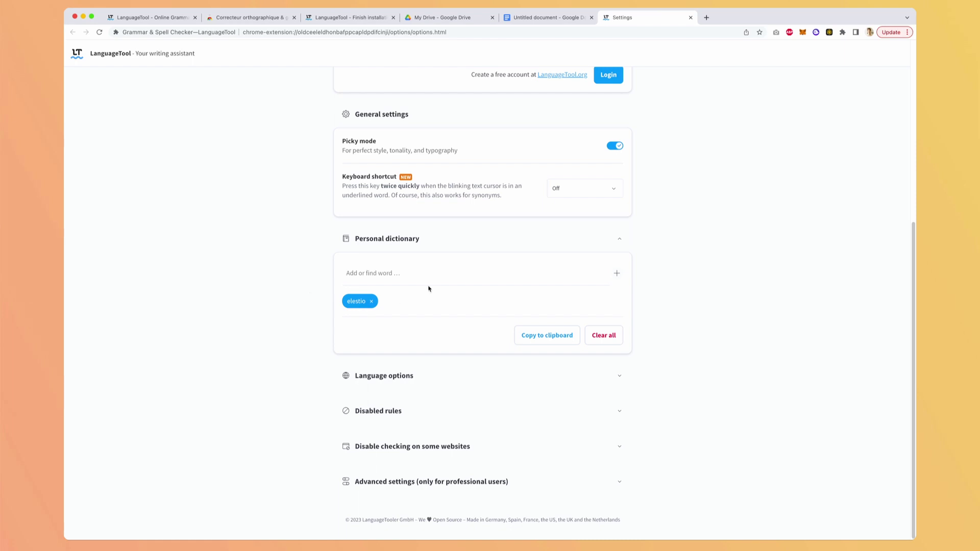
# Step: Choose French as mother tongue in Language options, then open the English variants list
pyautogui.click(406, 376)
pyautogui.scroll(-5, 276, 376)
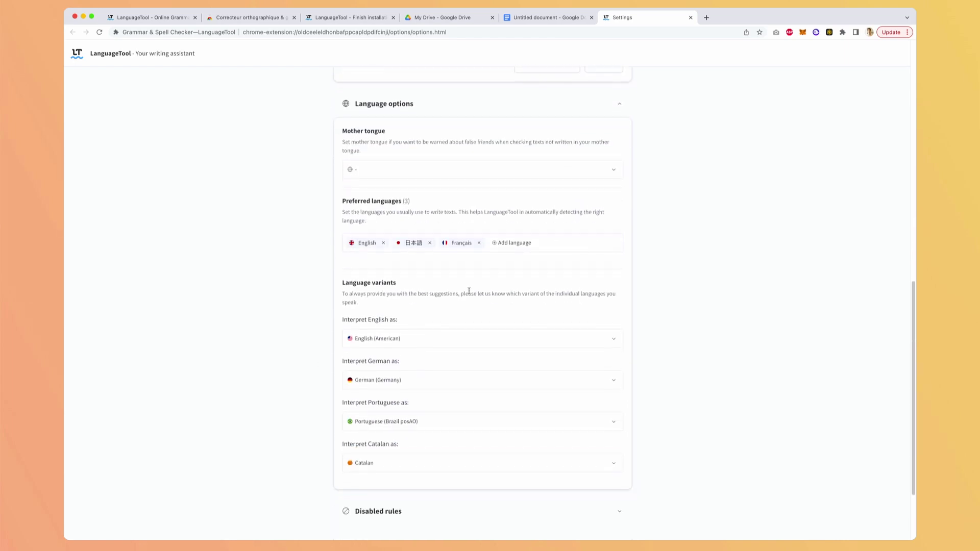
pyautogui.scroll(1, 468, 291)
pyautogui.click(459, 190)
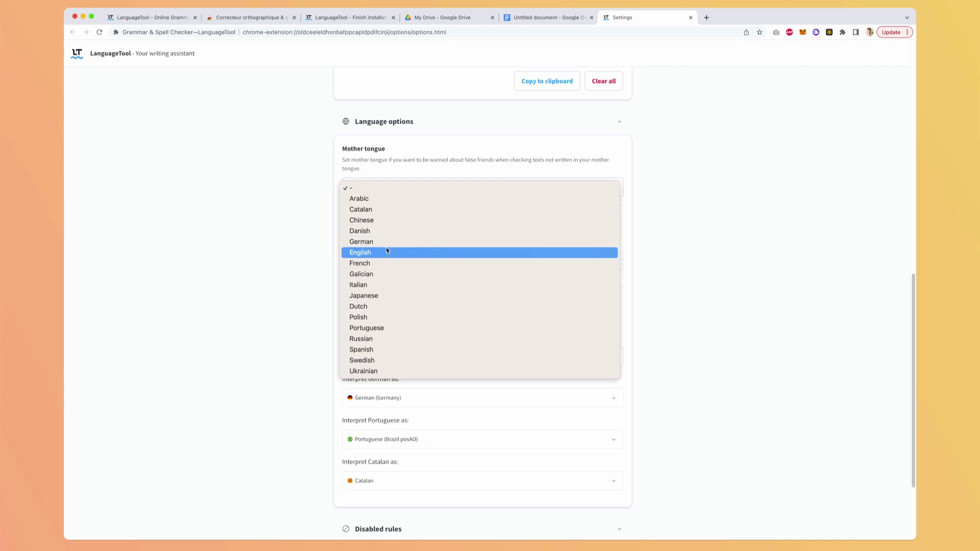
pyautogui.click(381, 263)
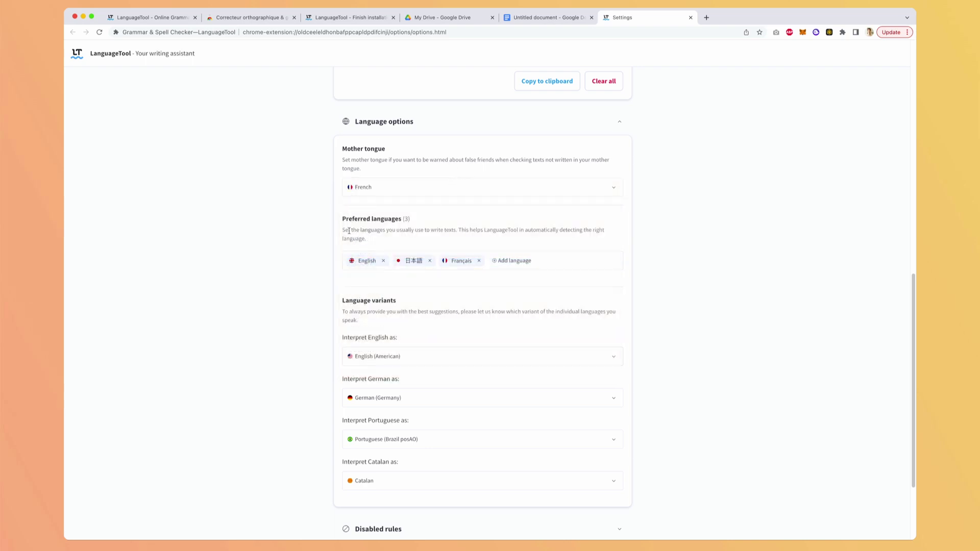
pyautogui.moveTo(341, 216); pyautogui.dragTo(406, 239)
pyautogui.click(406, 240)
pyautogui.scroll(-3, 338, 303)
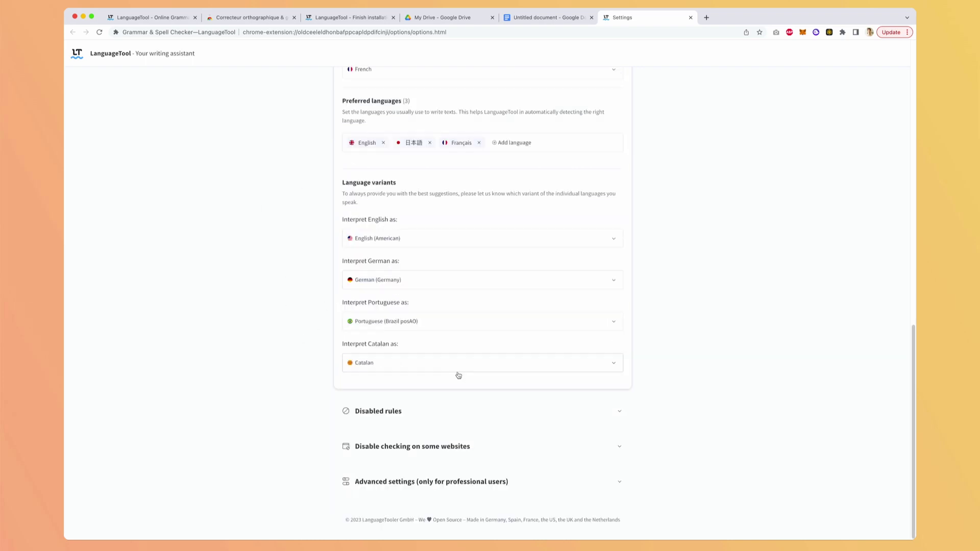
pyautogui.click(475, 238)
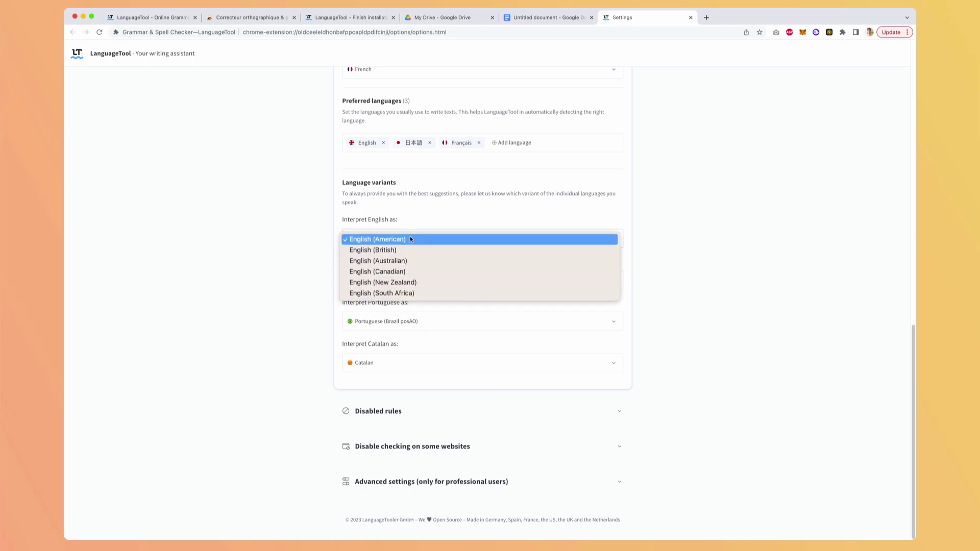
# Step: In Google Docs, turn off the Spelling of English contractions rule everywhere via the 'Im' suggestion
pyautogui.click(452, 414)
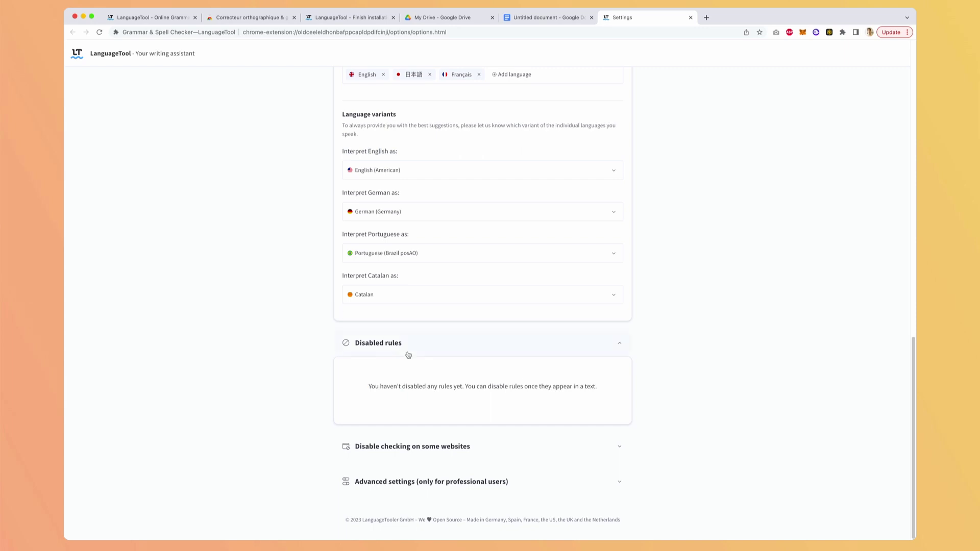
pyautogui.moveTo(466, 388); pyautogui.dragTo(589, 394)
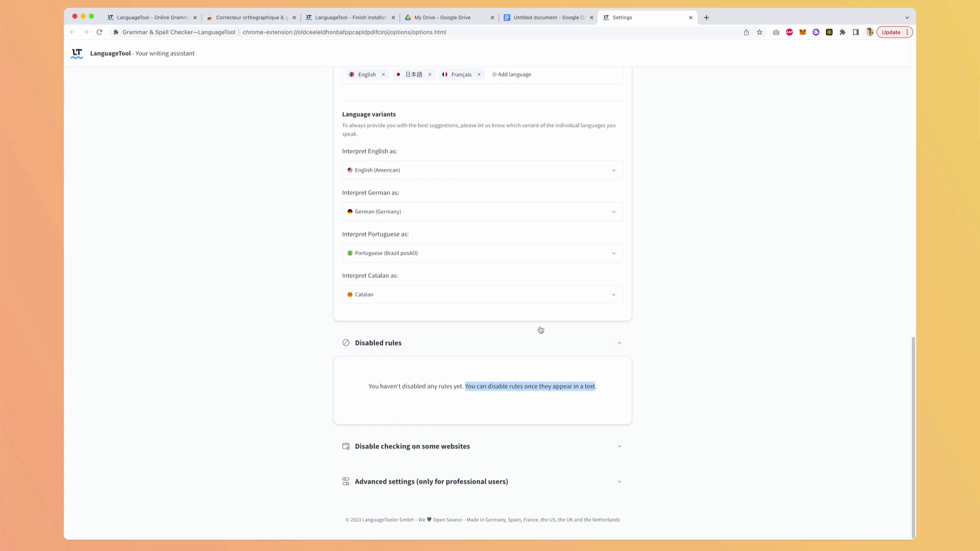
pyautogui.hotkey('ctrl', 'shift', 'Tab')
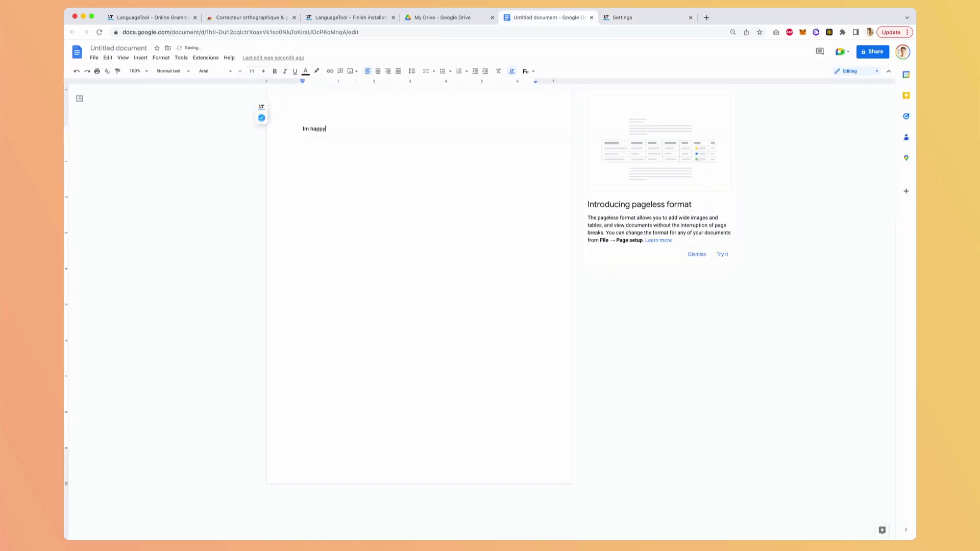
pyautogui.click(309, 129)
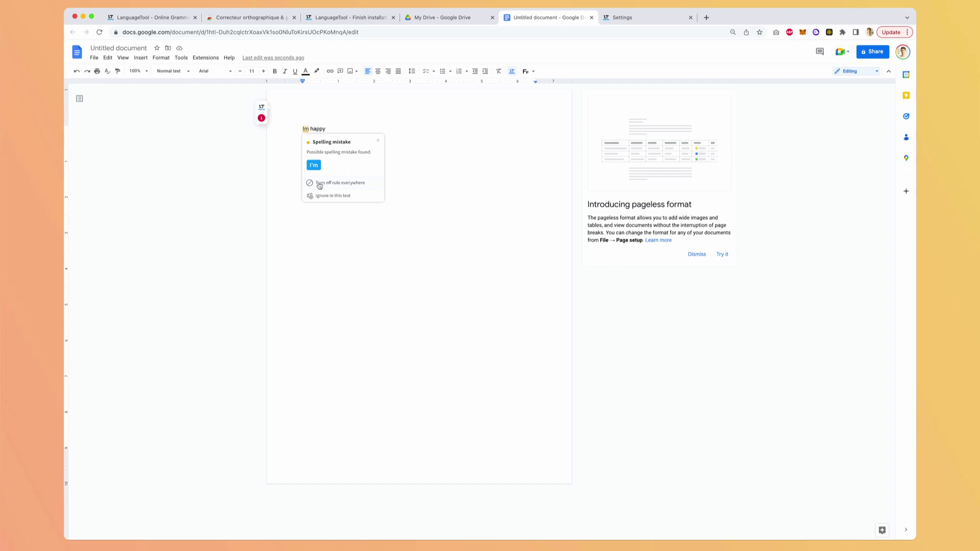
pyautogui.click(343, 185)
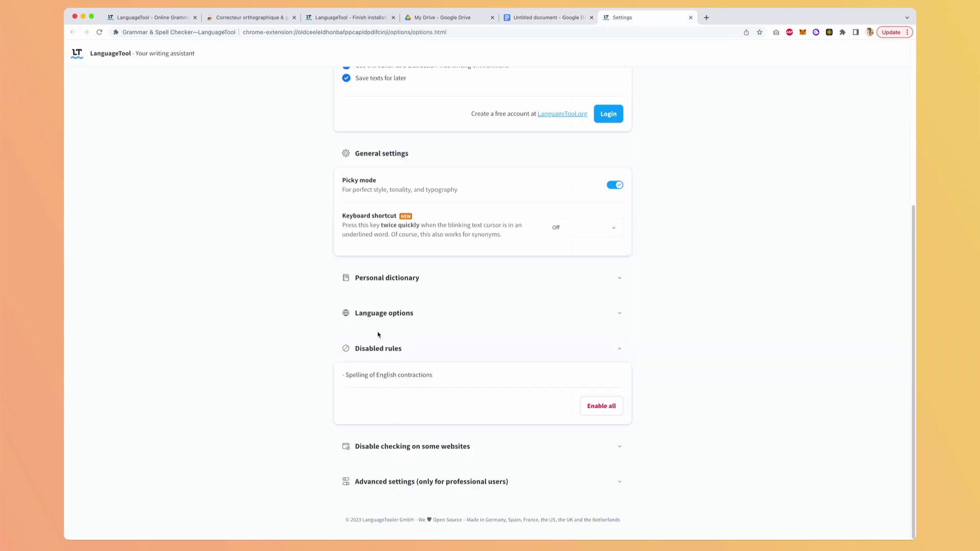
# Step: Re-enable the contractions rule in Settings and expand the site exclusions and Advanced settings
pyautogui.moveTo(427, 384)
pyautogui.click(586, 376)
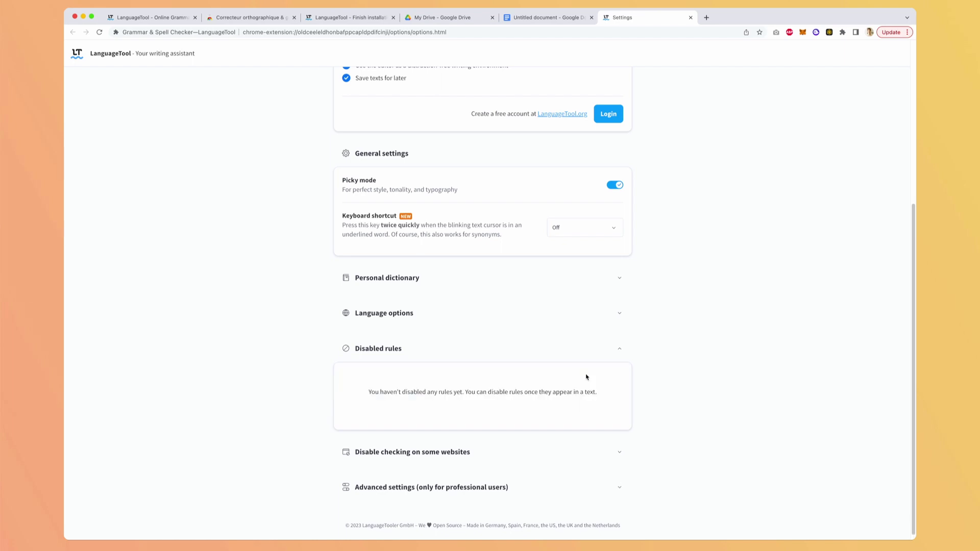
pyautogui.click(434, 452)
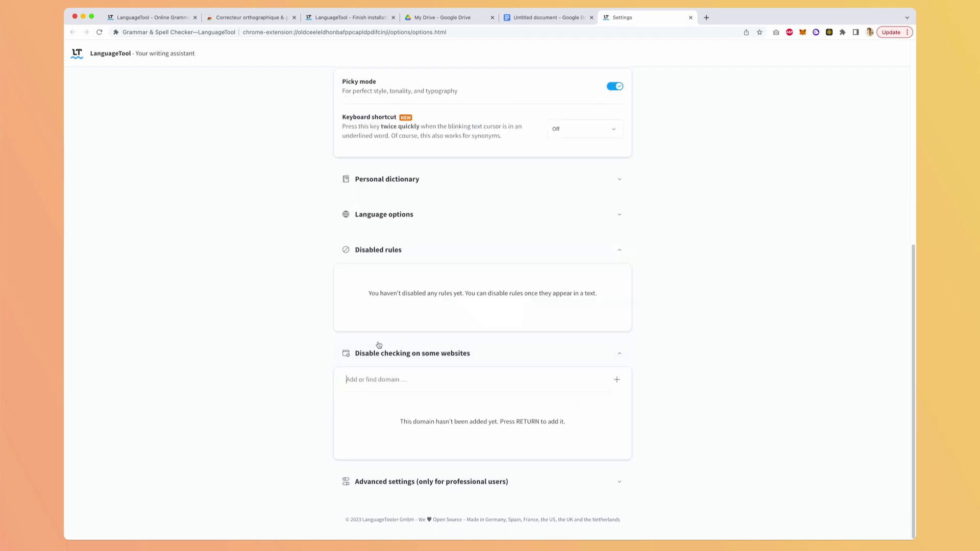
pyautogui.click(408, 482)
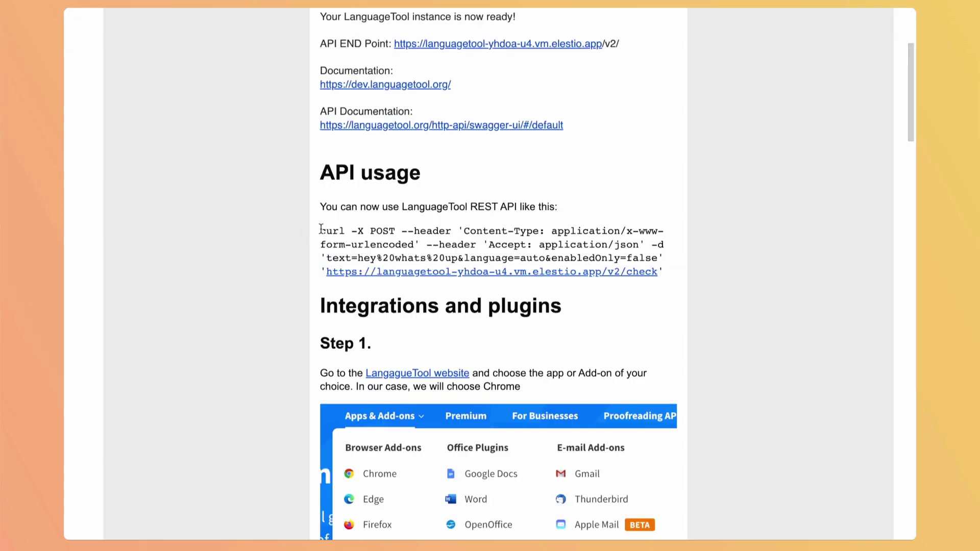
# Step: Select the four-line example curl command under API usage in the Elestio email
pyautogui.moveTo(320, 230); pyautogui.dragTo(670, 281)
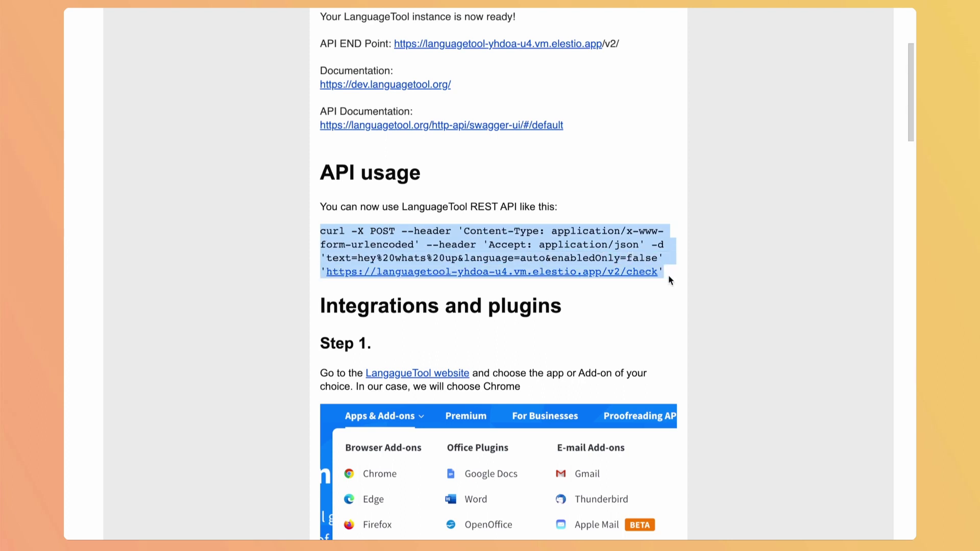
pyautogui.scroll(5, 557, 234)
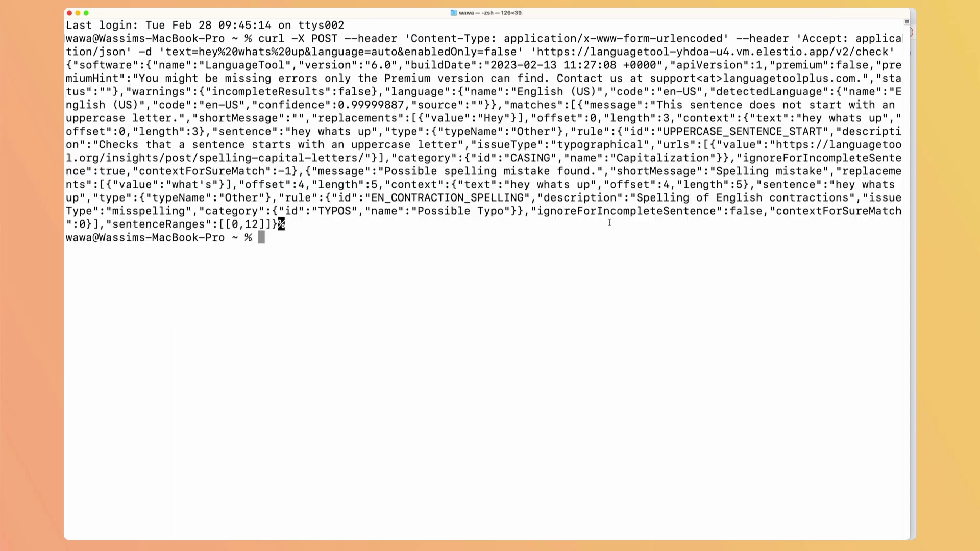
# Step: Select the entire JSON response in Terminal for copying
pyautogui.moveTo(67, 65); pyautogui.dragTo(282, 225)
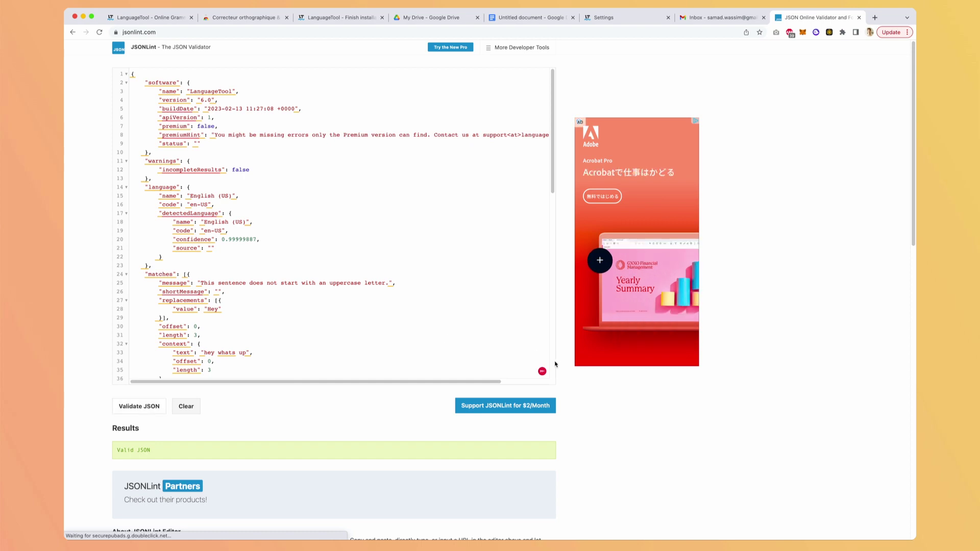
pyautogui.scroll(-1, 547, 372)
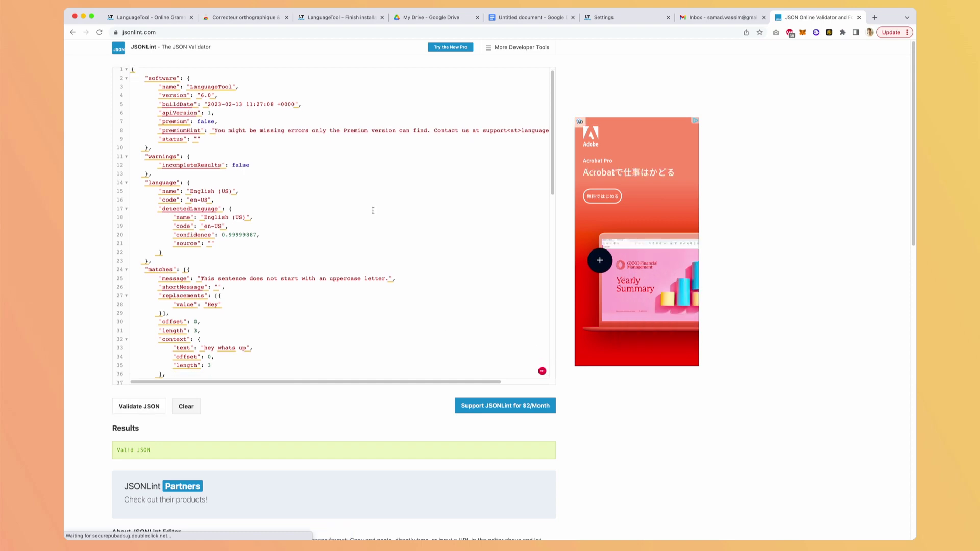
pyautogui.click(145, 31)
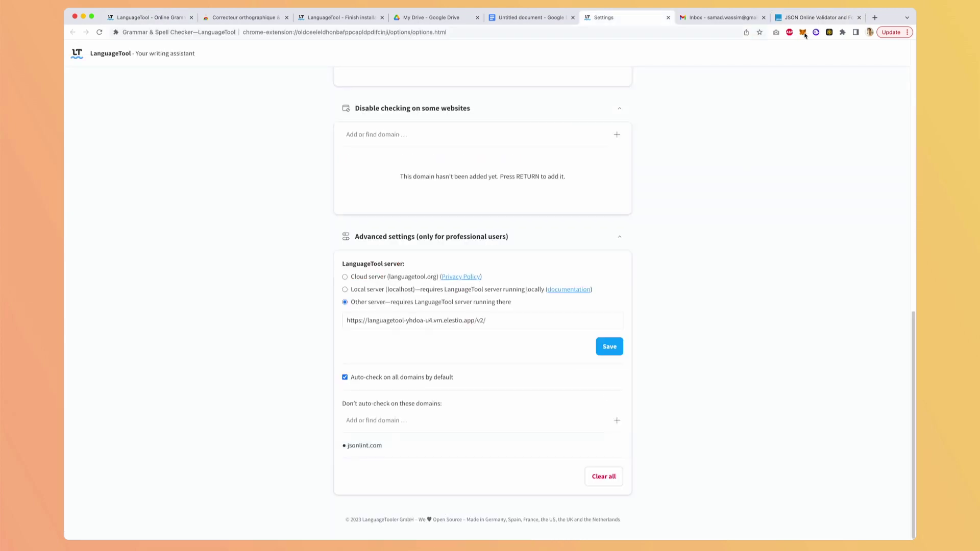
pyautogui.click(805, 19)
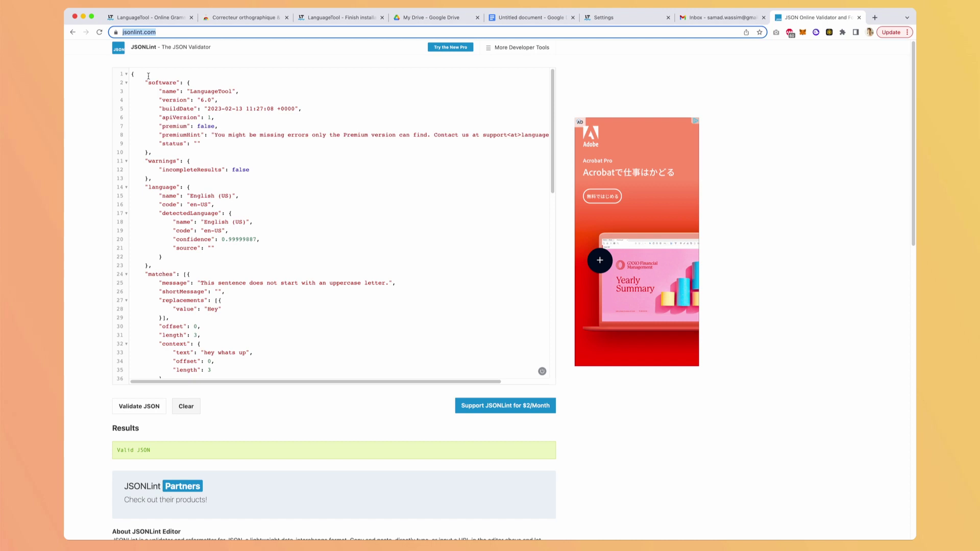
pyautogui.moveTo(147, 82); pyautogui.dragTo(366, 137)
pyautogui.hscroll(3, 365, 137)
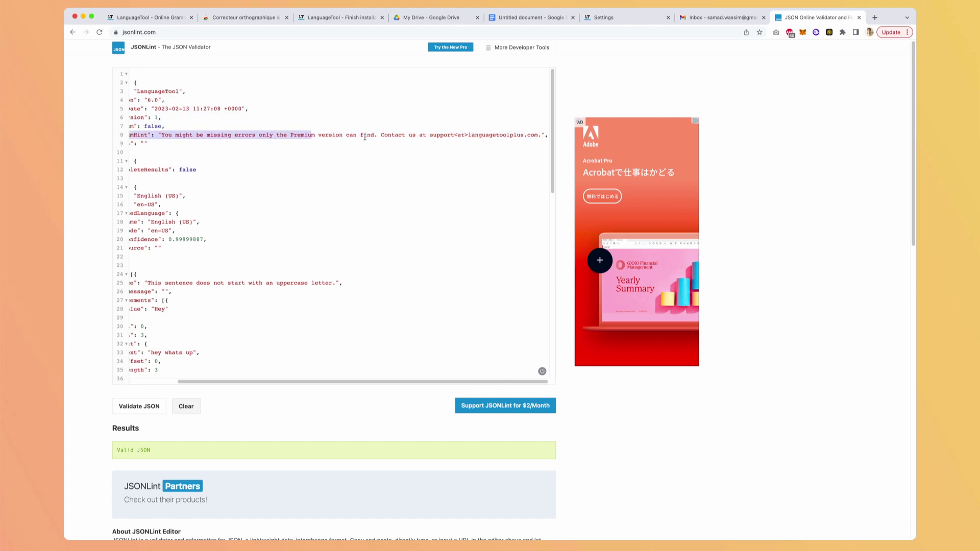
pyautogui.hscroll(-3, 365, 137)
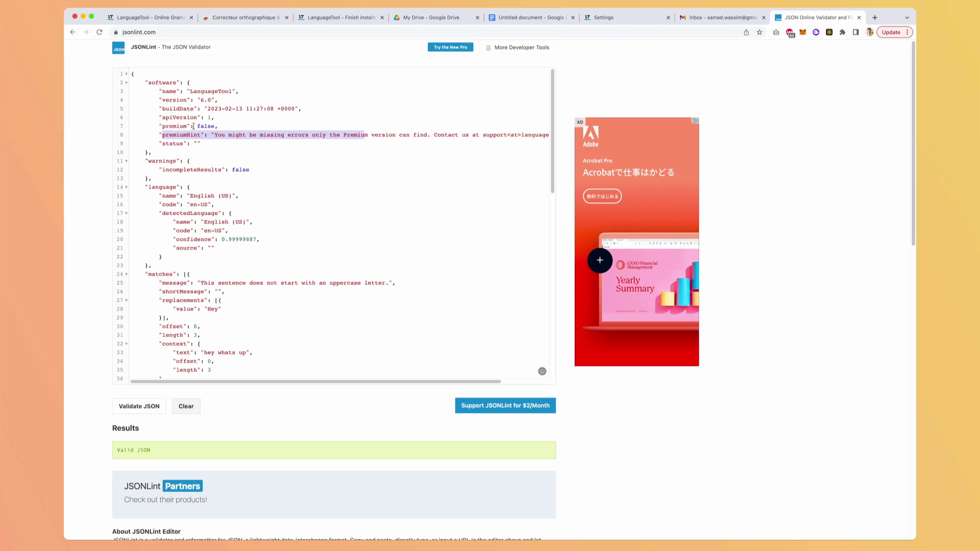
pyautogui.moveTo(198, 125); pyautogui.dragTo(219, 126)
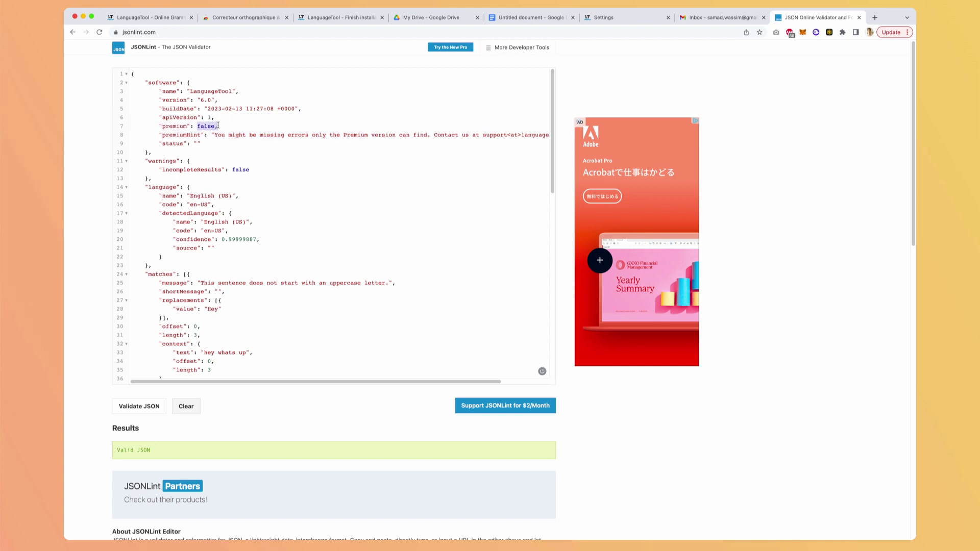
pyautogui.moveTo(132, 187); pyautogui.dragTo(181, 261)
pyautogui.click(178, 211)
pyautogui.moveTo(221, 238); pyautogui.dragTo(242, 239)
pyautogui.scroll(-3, 224, 284)
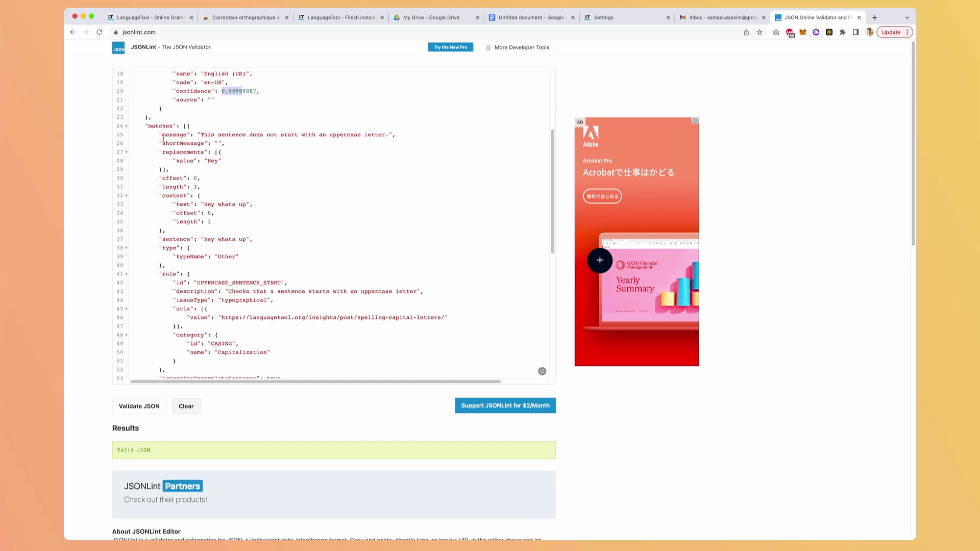
pyautogui.moveTo(150, 127); pyautogui.dragTo(390, 137)
pyautogui.moveTo(159, 152); pyautogui.dragTo(178, 159)
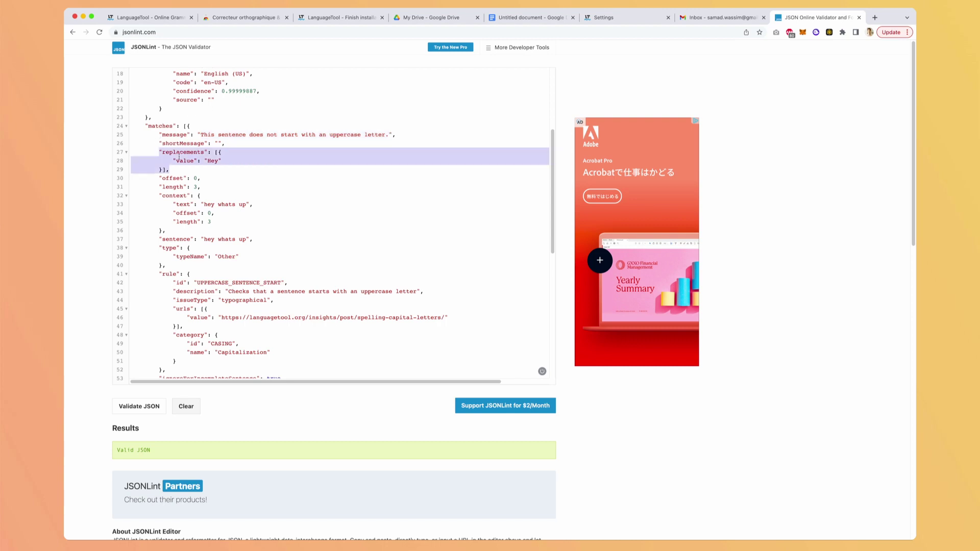
pyautogui.moveTo(163, 196); pyautogui.dragTo(166, 230)
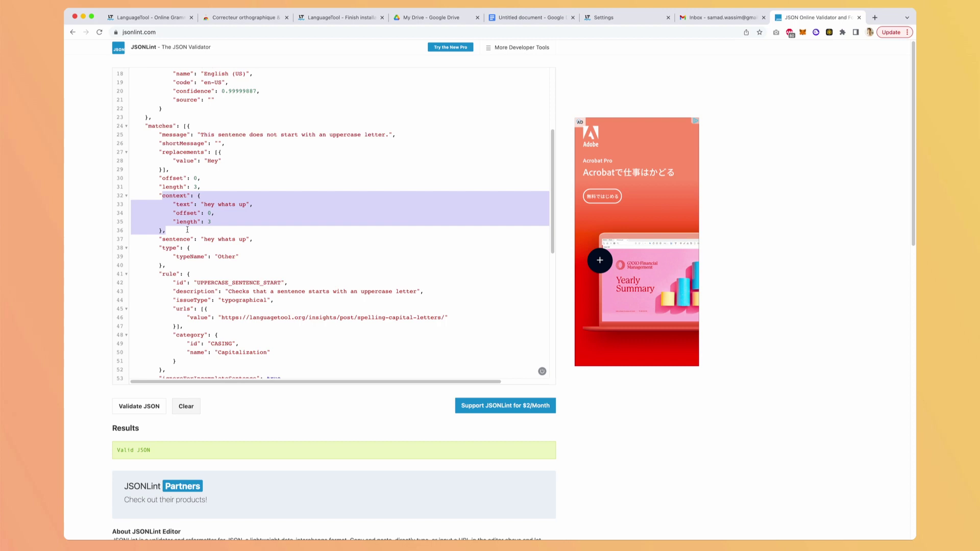
pyautogui.click(187, 230)
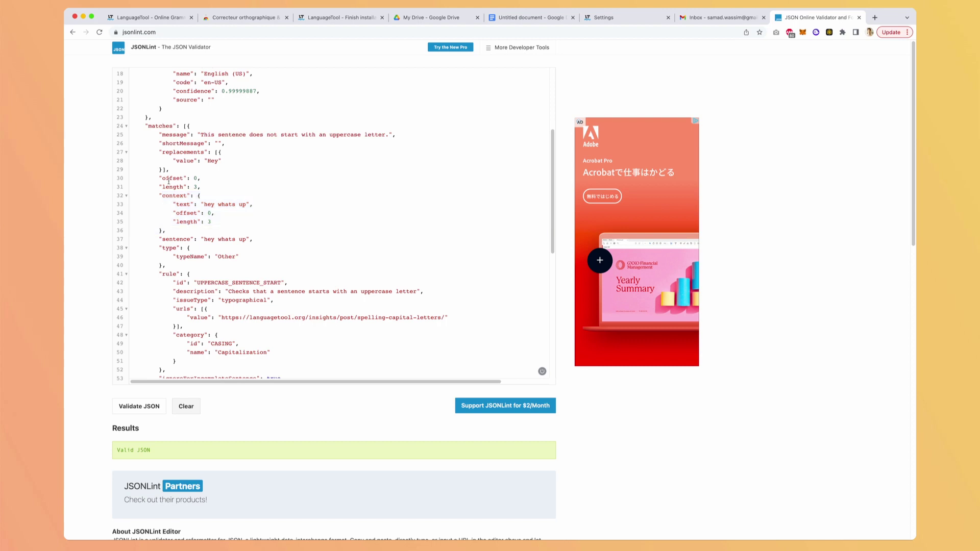
pyautogui.moveTo(159, 178); pyautogui.dragTo(201, 188)
pyautogui.click(206, 188)
pyautogui.moveTo(144, 125); pyautogui.dragTo(190, 274)
pyautogui.click(190, 274)
pyautogui.scroll(-5, 234, 275)
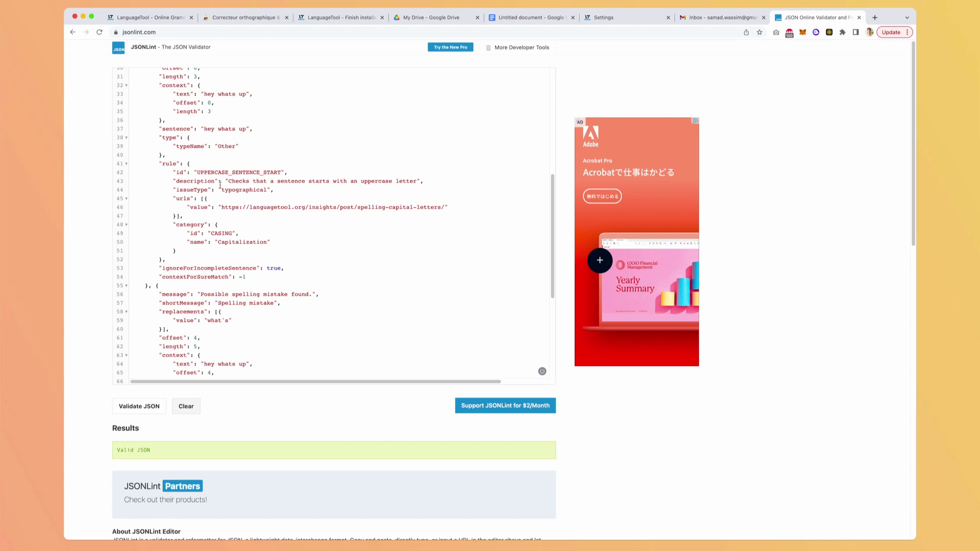
pyautogui.moveTo(197, 173); pyautogui.dragTo(287, 171)
pyautogui.moveTo(228, 181); pyautogui.dragTo(424, 181)
pyautogui.doubleClick(244, 190)
pyautogui.moveTo(221, 207); pyautogui.dragTo(444, 211)
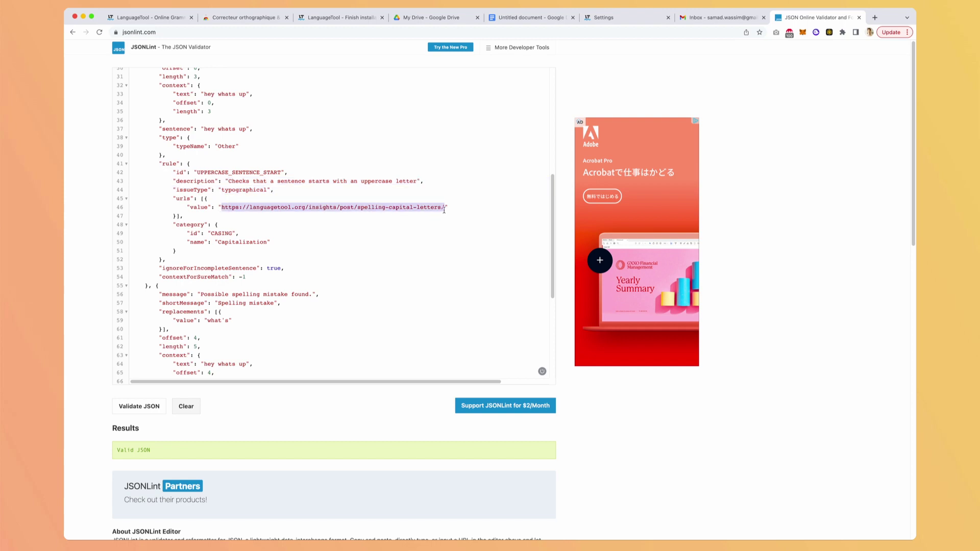
pyautogui.click(444, 210)
pyautogui.scroll(-5, 444, 210)
pyautogui.moveTo(159, 102); pyautogui.dragTo(179, 137)
pyautogui.click(178, 136)
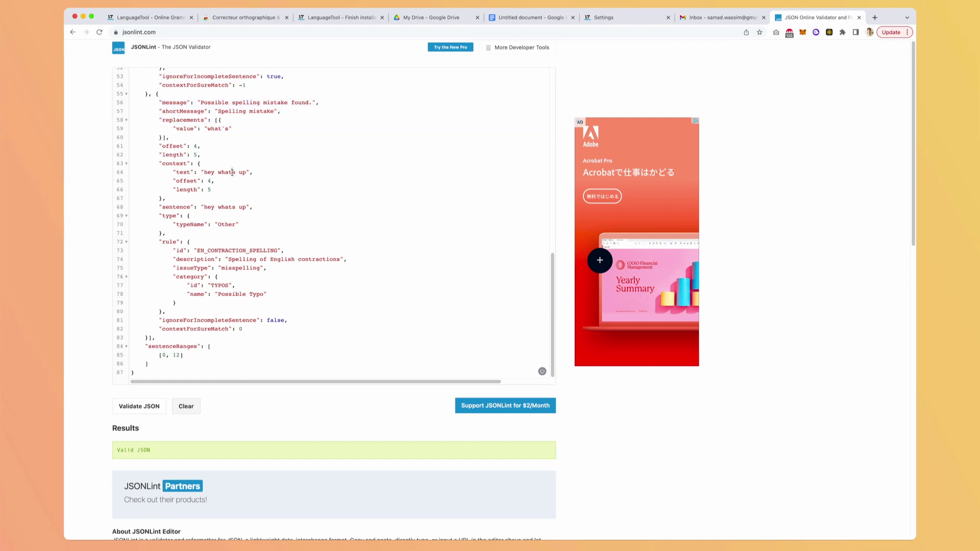
pyautogui.moveTo(213, 125); pyautogui.dragTo(236, 173)
pyautogui.click(168, 136)
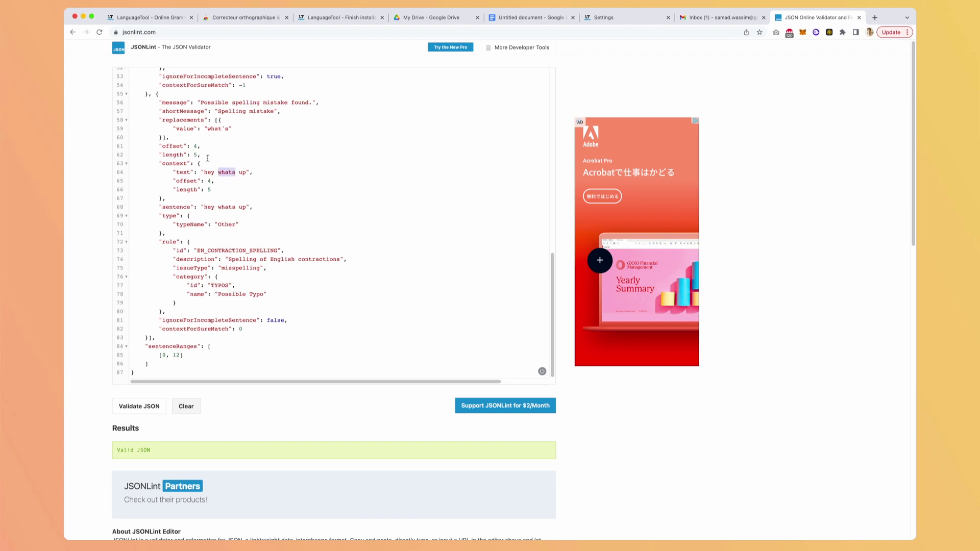